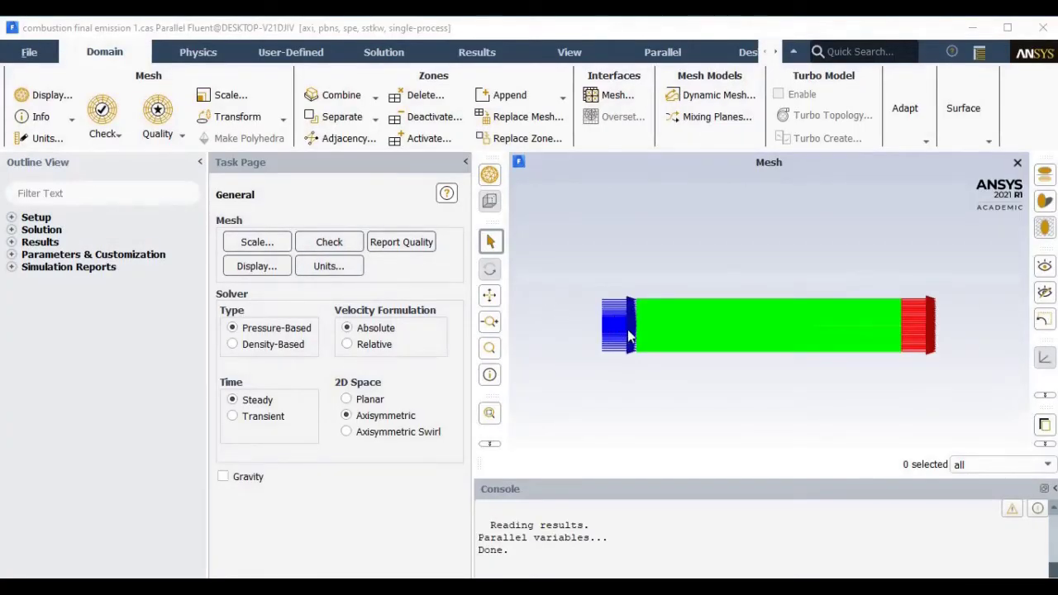
Deselect all six surfaces in Mesh Display so only the domain outline shows.
{"action": "left_click", "coordinate": [279, 275]}
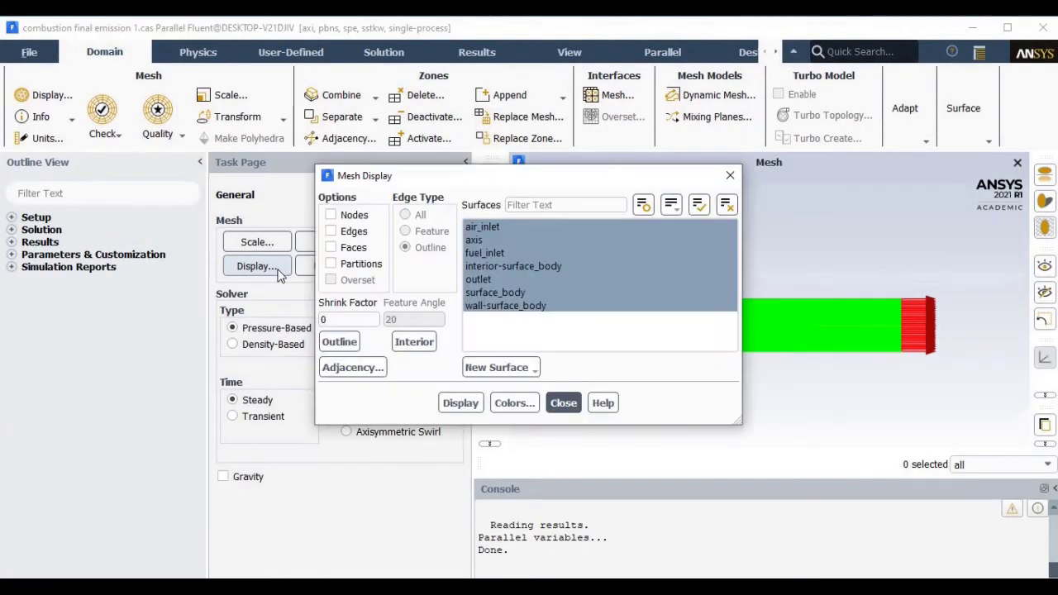
{"action": "left_click_drag", "start_coordinate": [515, 182], "coordinate": [291, 169]}
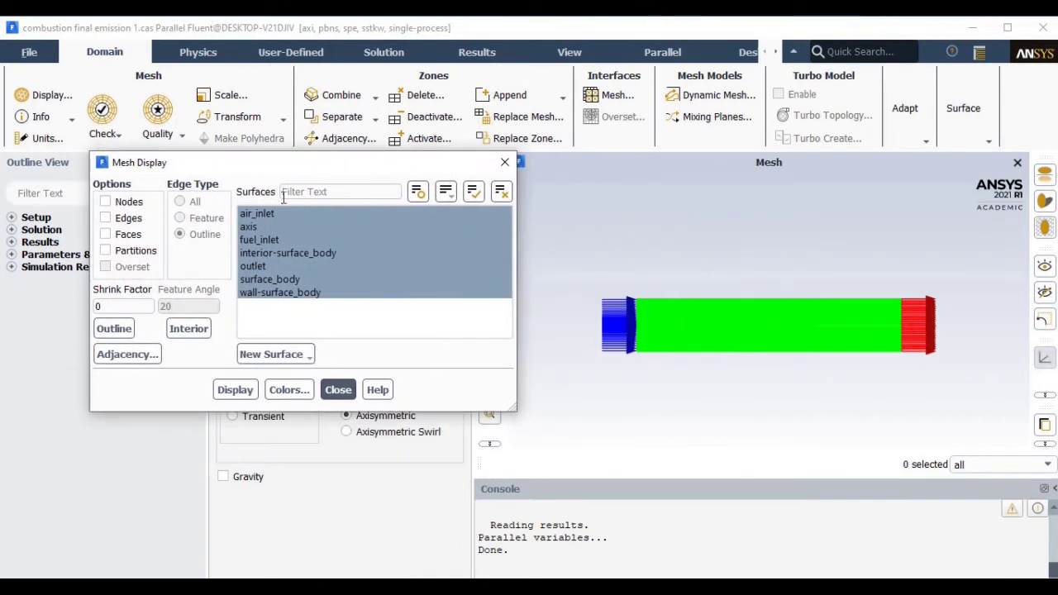
{"action": "left_click", "coordinate": [279, 216]}
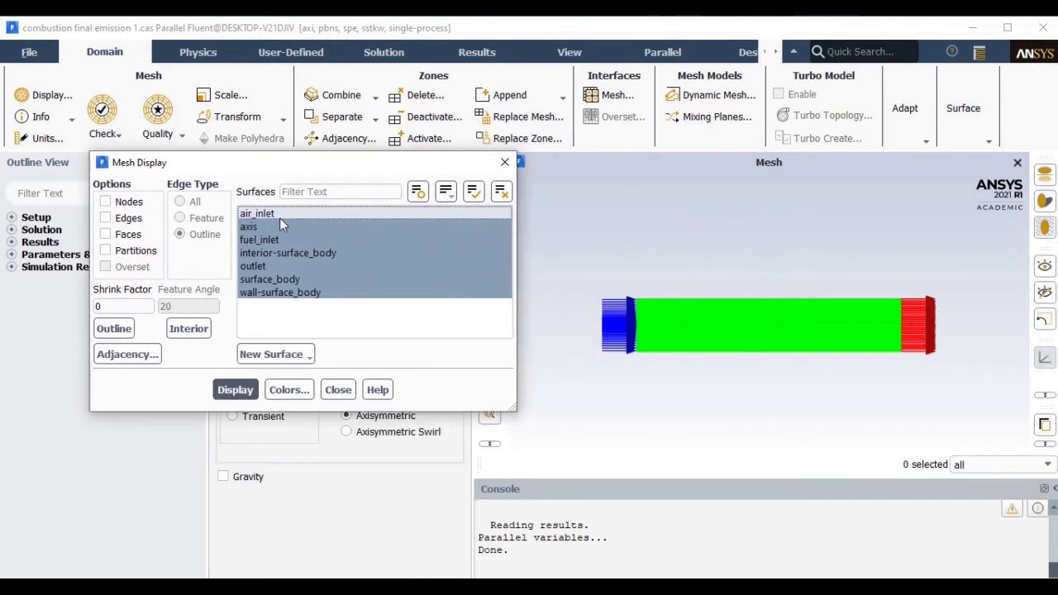
{"action": "left_click", "coordinate": [274, 268]}
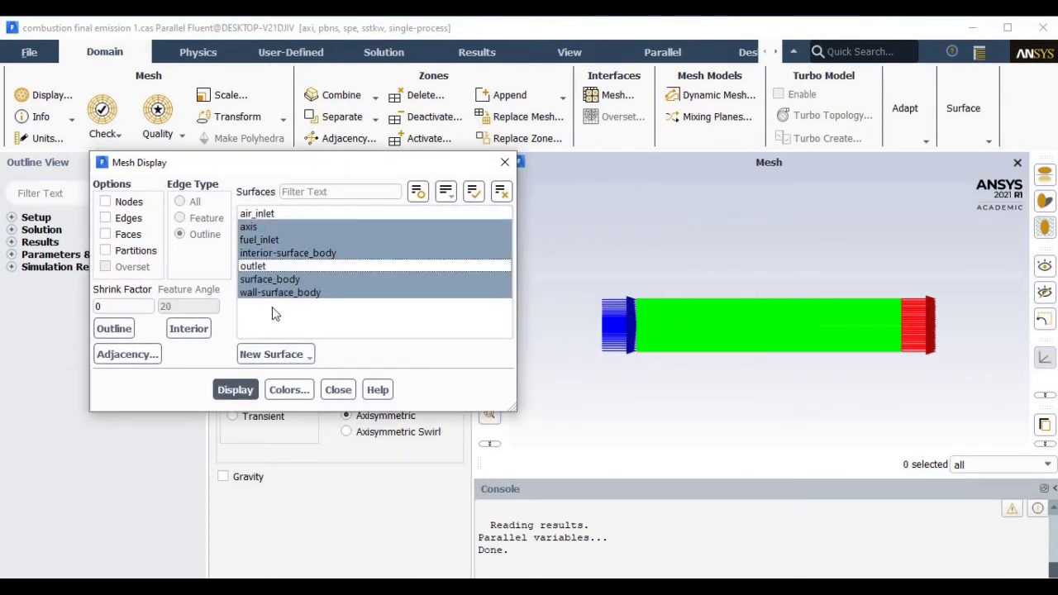
{"action": "left_click", "coordinate": [280, 291]}
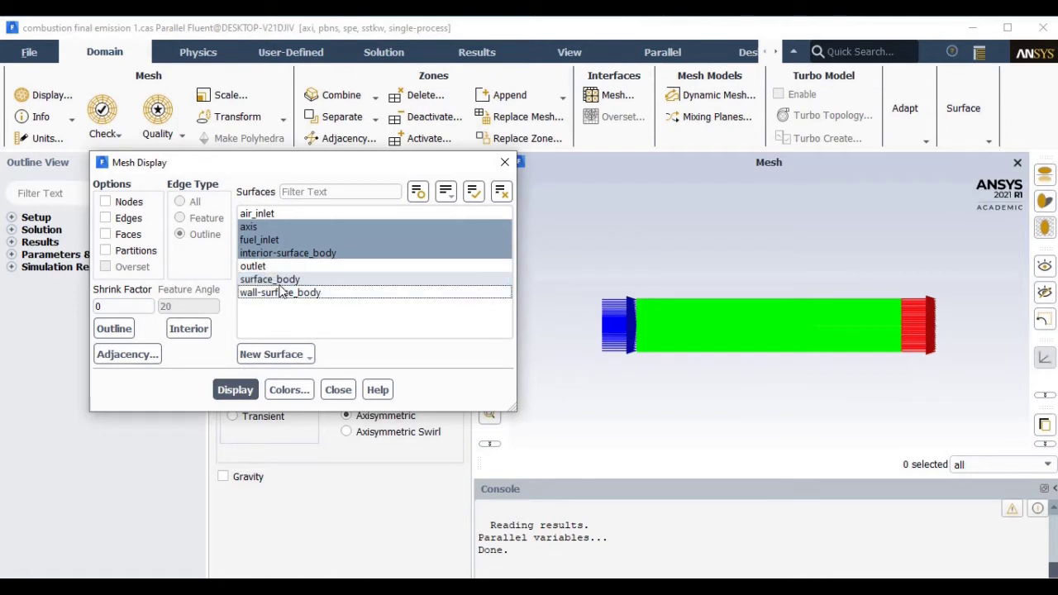
{"action": "left_click", "coordinate": [273, 252]}
{"action": "left_click", "coordinate": [264, 240]}
{"action": "left_click", "coordinate": [261, 228]}
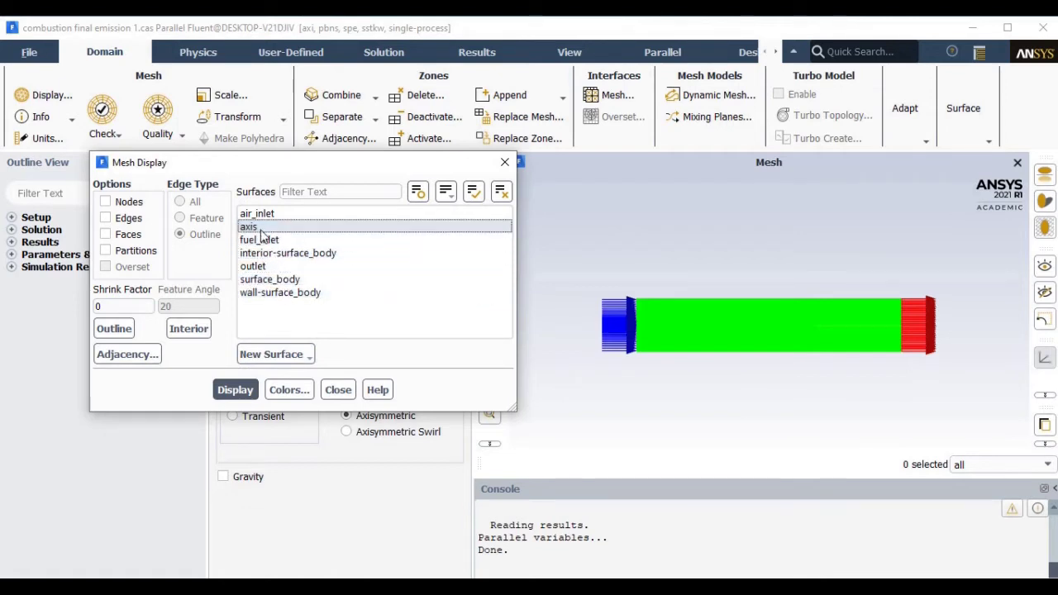
{"action": "left_click", "coordinate": [338, 389]}
Review the Species Transport model (methane-air, Eddy-Dissipation) and close it unchanged.
{"action": "left_click", "coordinate": [26, 246]}
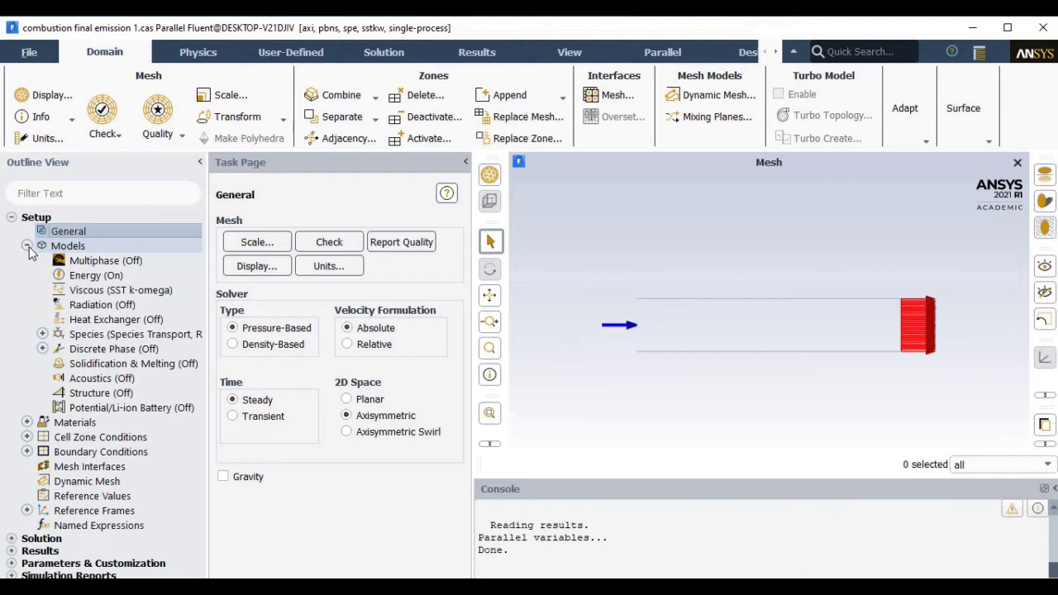
{"action": "double_click", "coordinate": [72, 335]}
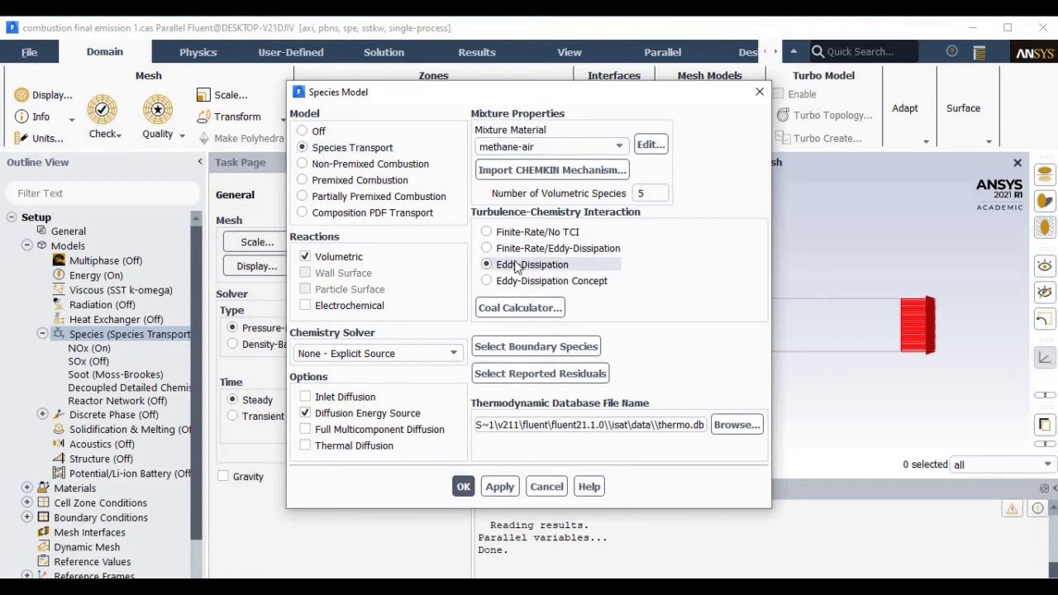
{"action": "left_click", "coordinate": [546, 487]}
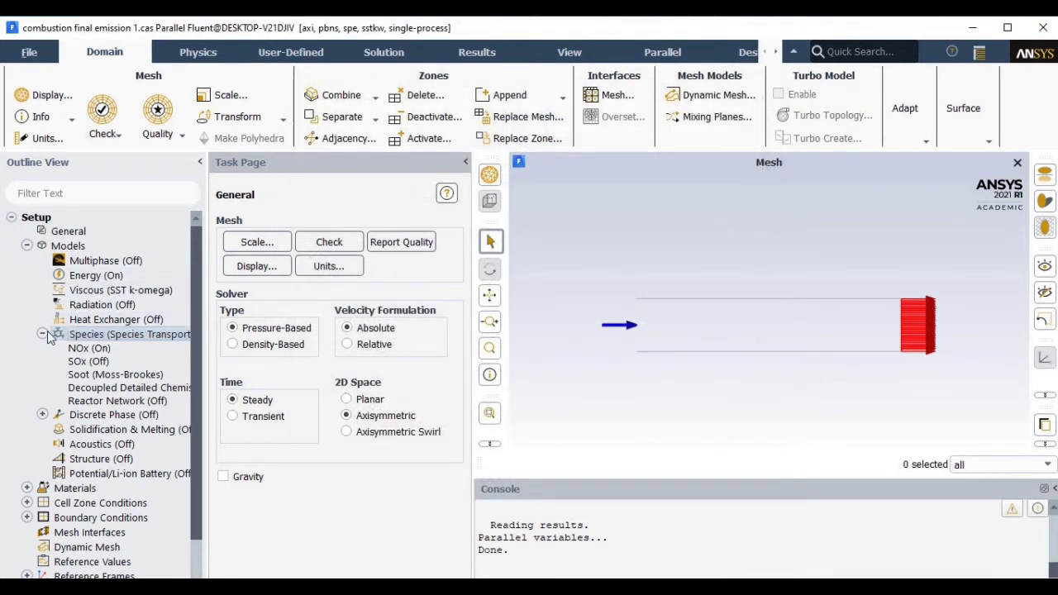
Check the NOx model's Prompt settings: ch4 fuel, carbon number 1, equivalence ratio 0.76.
{"action": "double_click", "coordinate": [87, 348]}
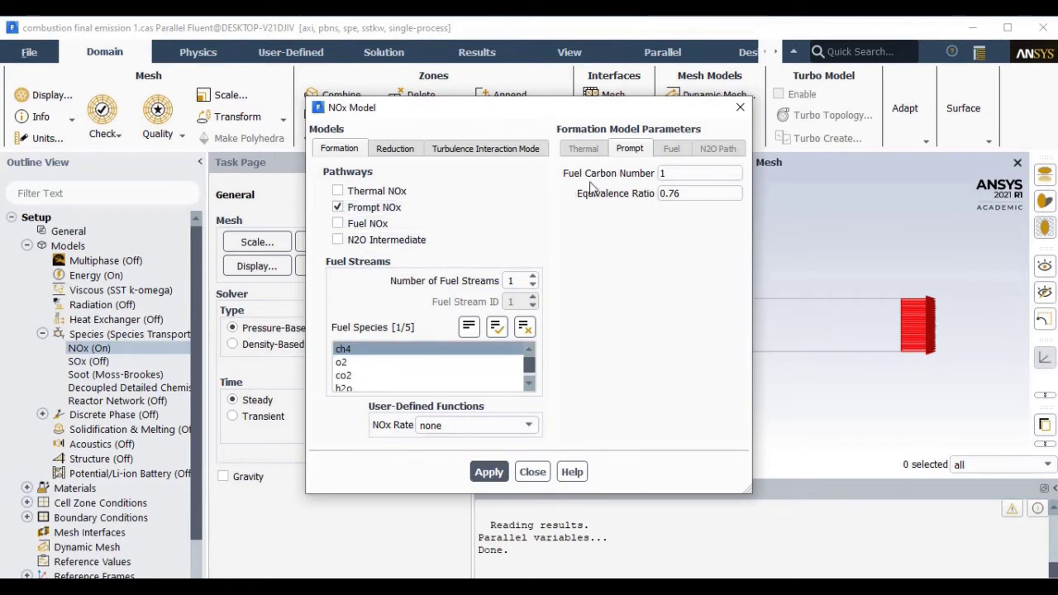
{"action": "left_click", "coordinate": [662, 172]}
{"action": "key", "text": "Tab"}
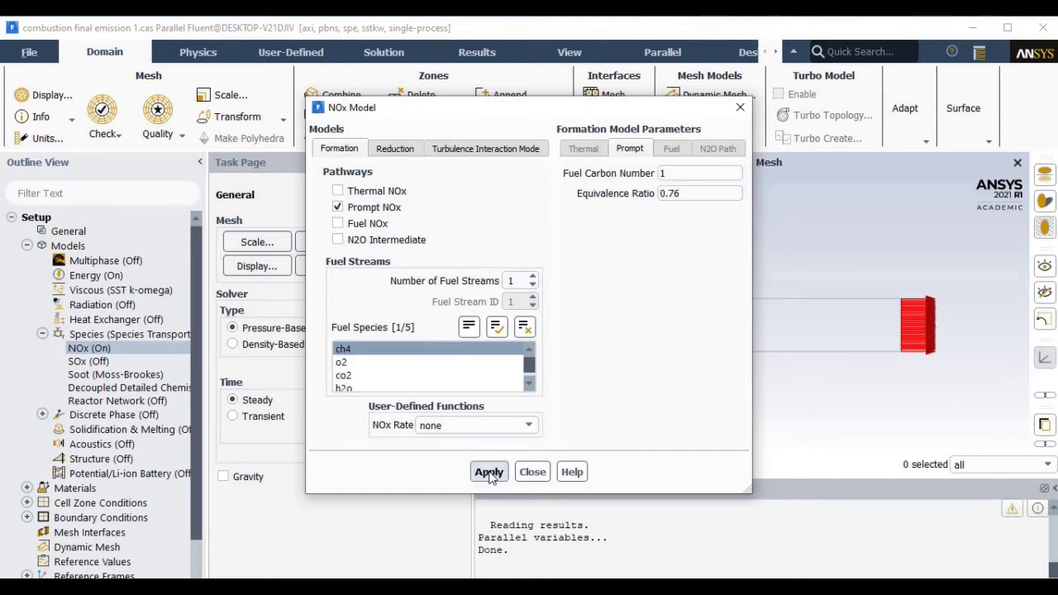
Switch the soot model to Moss-Brookes with ch4 fuel and apply it.
{"action": "left_click", "coordinate": [533, 472]}
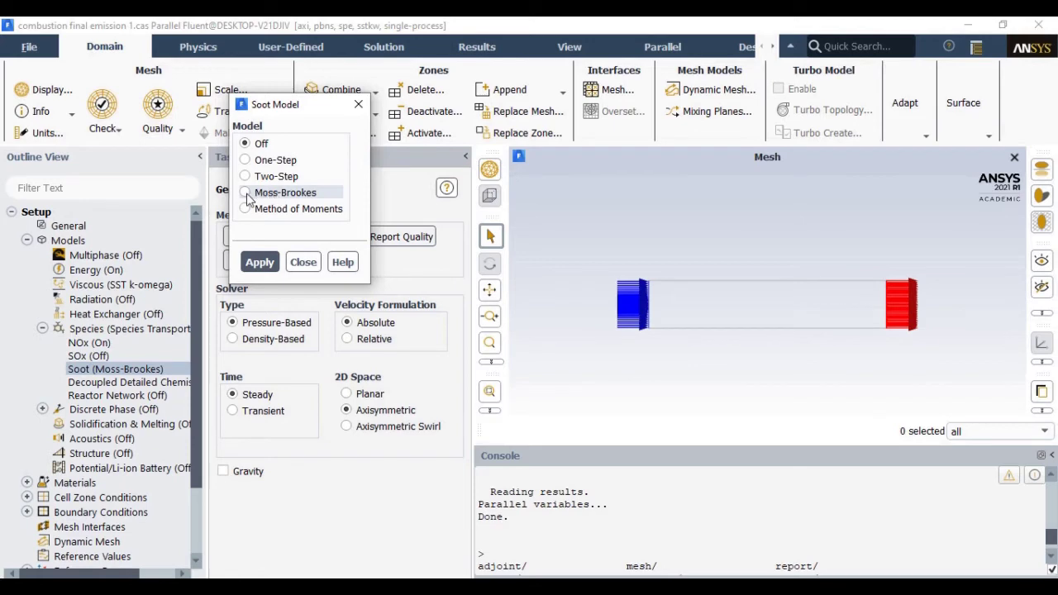
{"action": "left_click", "coordinate": [247, 195]}
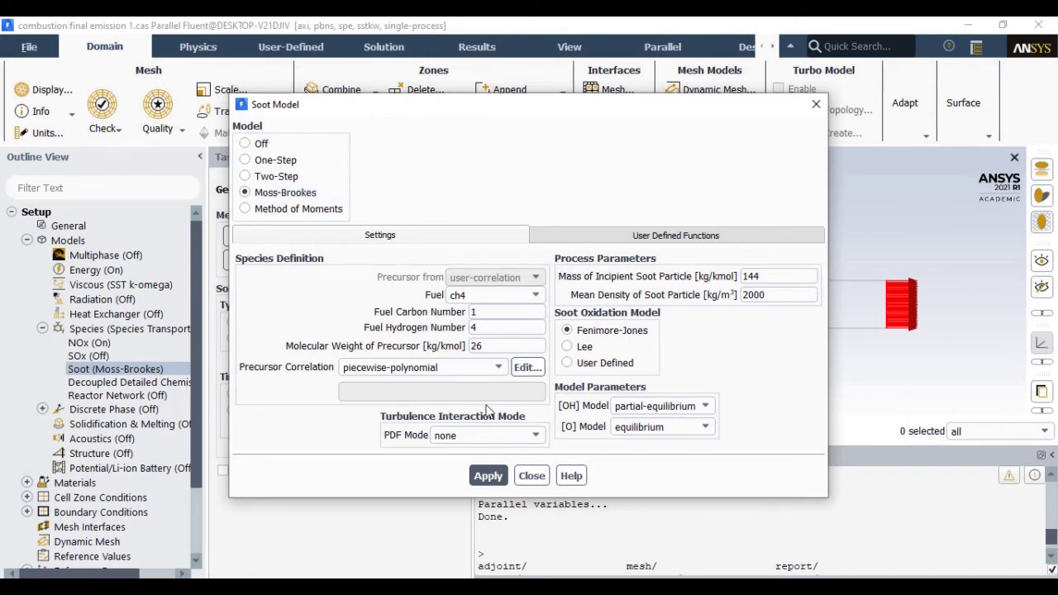
{"action": "left_click", "coordinate": [488, 479]}
{"action": "left_click", "coordinate": [530, 477]}
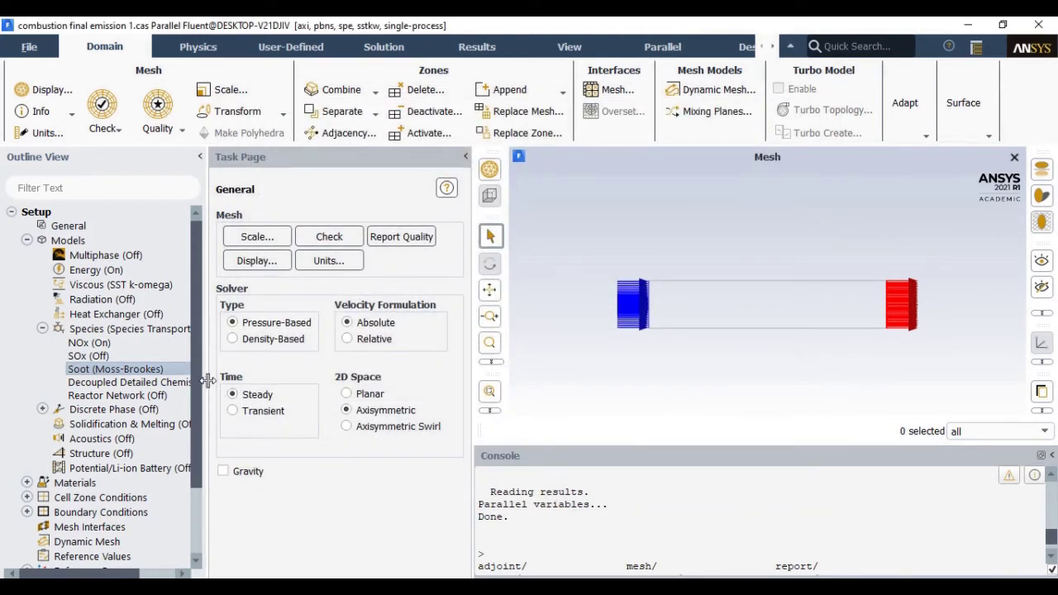
Run 20 more iterations, then stop the calculation at iteration 97.
{"action": "left_click_drag", "start_coordinate": [207, 382], "coordinate": [251, 386]}
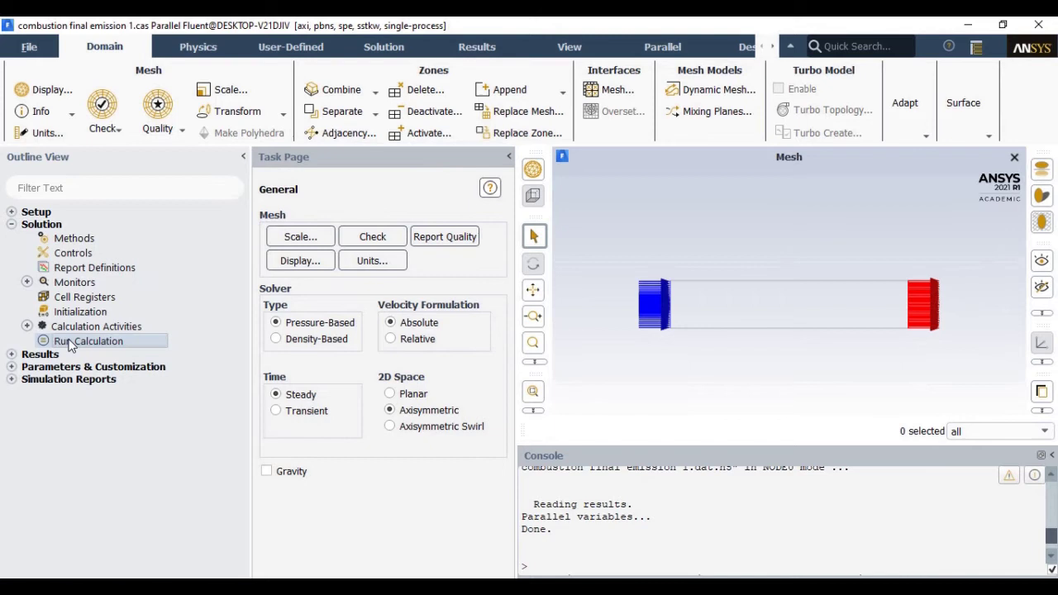
{"action": "left_click", "coordinate": [67, 340]}
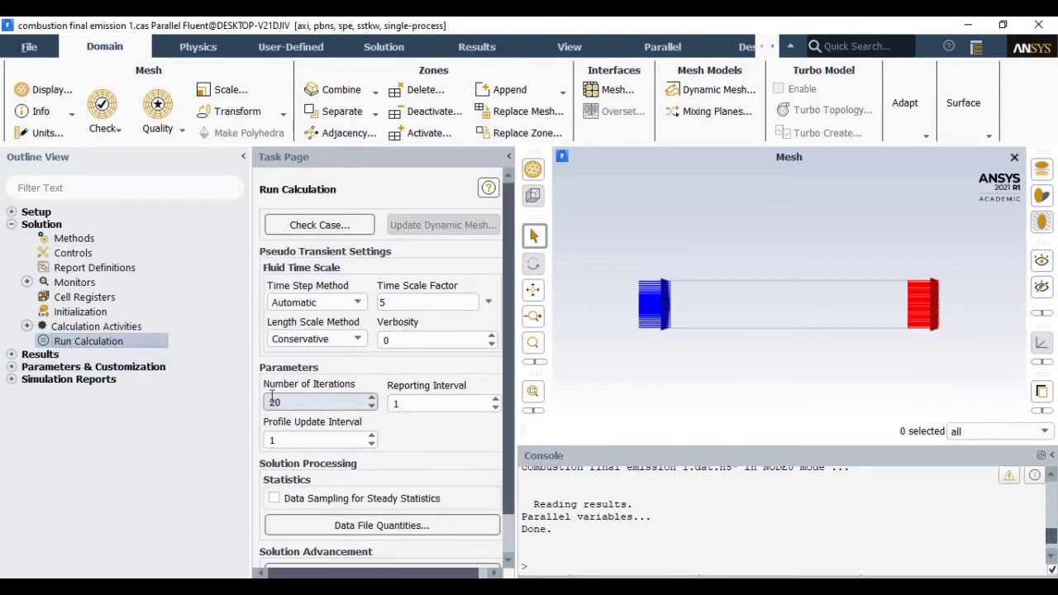
{"action": "left_click_drag", "start_coordinate": [511, 511], "coordinate": [511, 554]}
{"action": "left_click", "coordinate": [466, 520]}
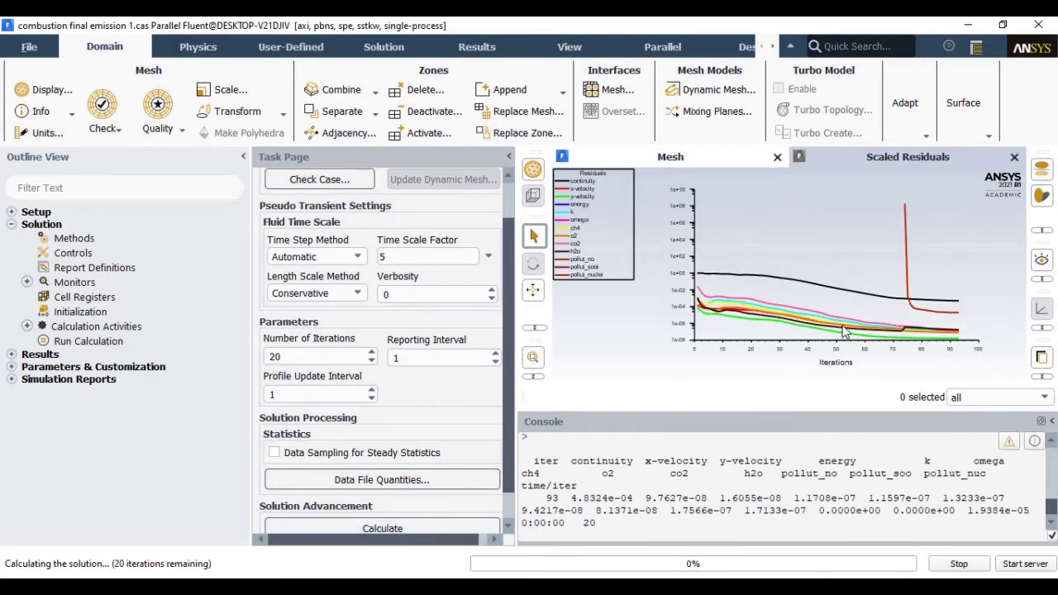
{"action": "left_click", "coordinate": [508, 156]}
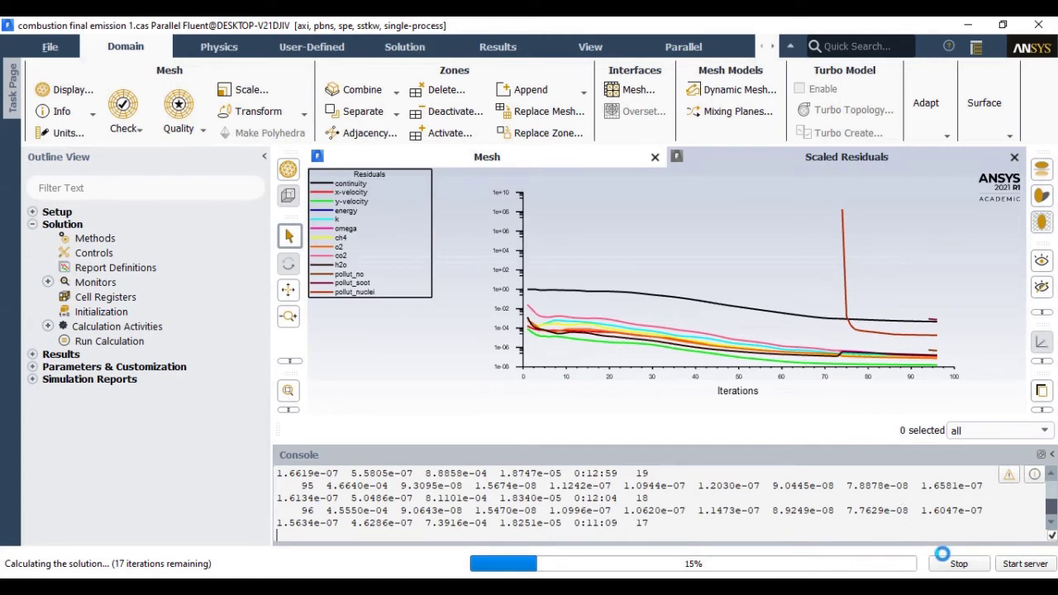
{"action": "left_click", "coordinate": [951, 563]}
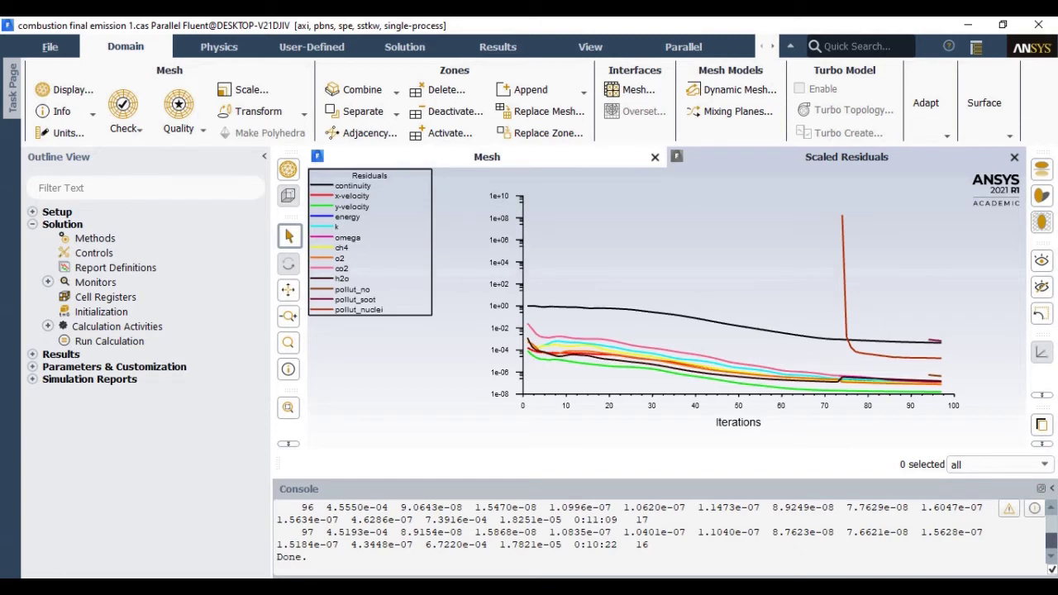
{"action": "left_click", "coordinate": [32, 353]}
Display a Static Temperature contour and zoom in on the combustion chamber.
{"action": "left_click", "coordinate": [48, 265]}
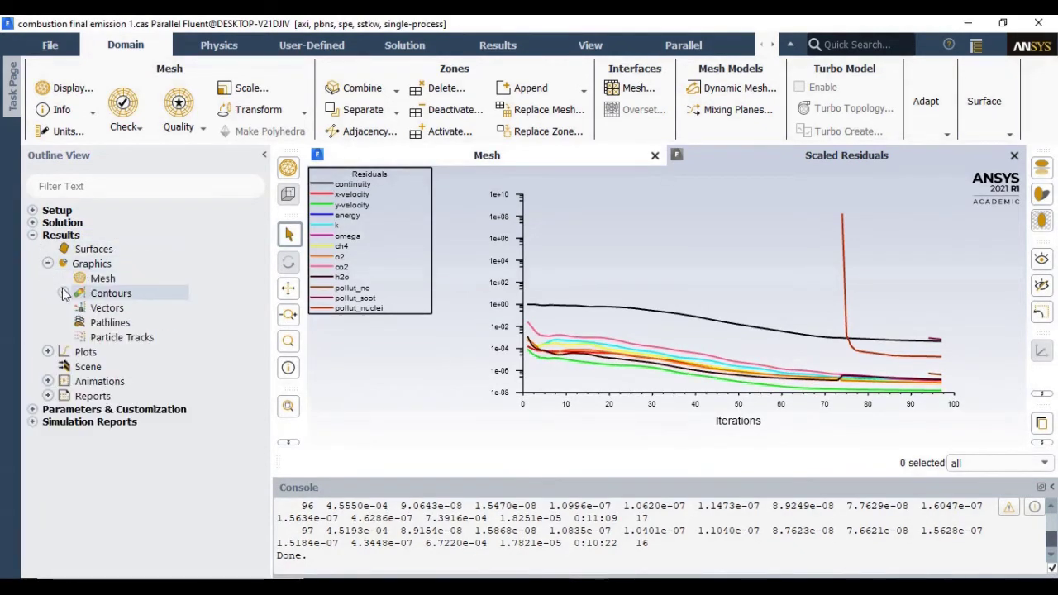
{"action": "double_click", "coordinate": [99, 295]}
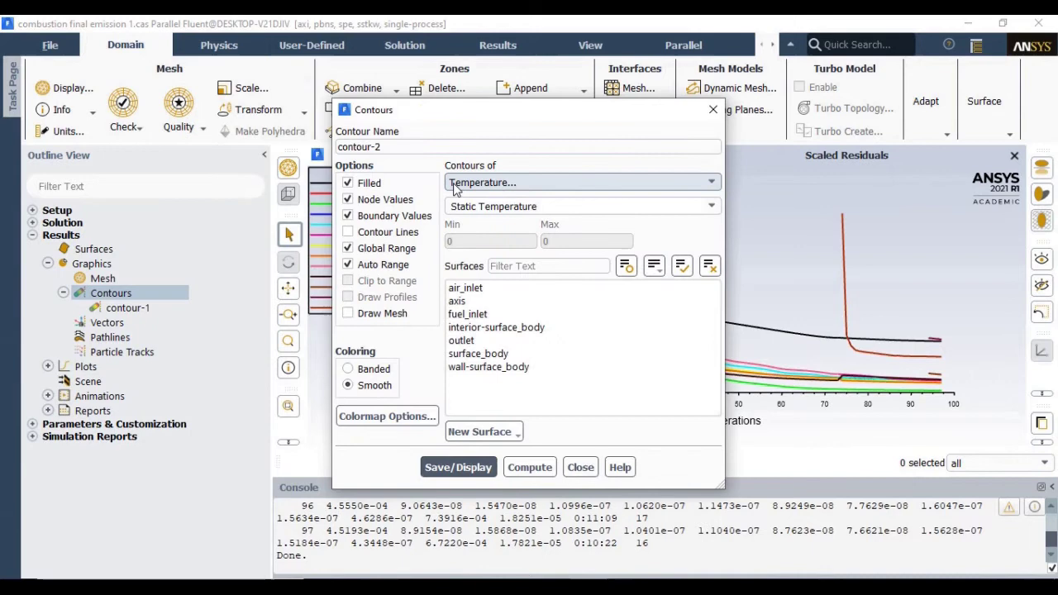
{"action": "left_click", "coordinate": [458, 467]}
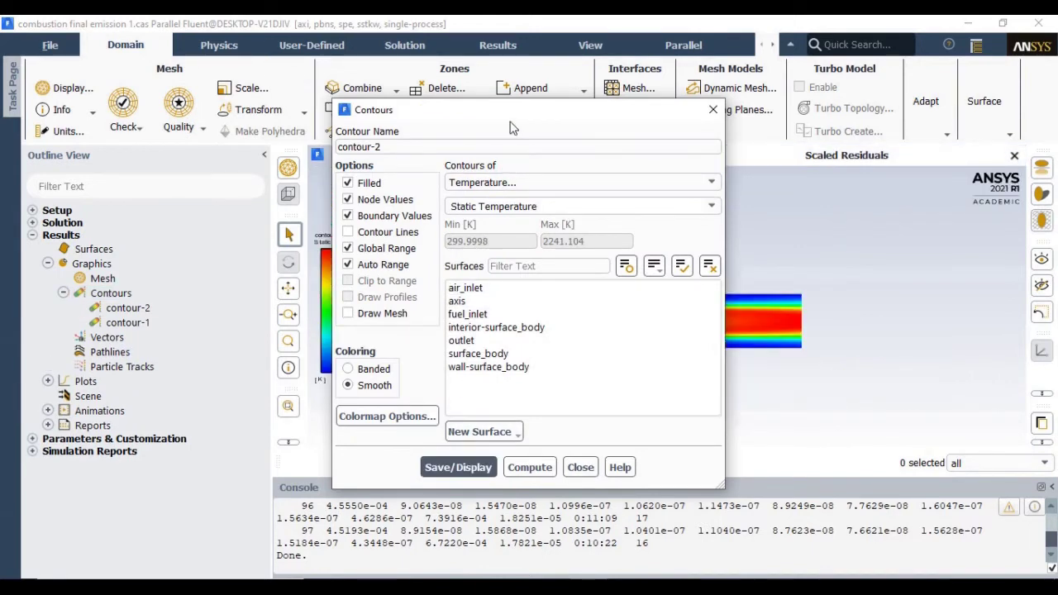
{"action": "left_click_drag", "start_coordinate": [474, 114], "coordinate": [43, 129]}
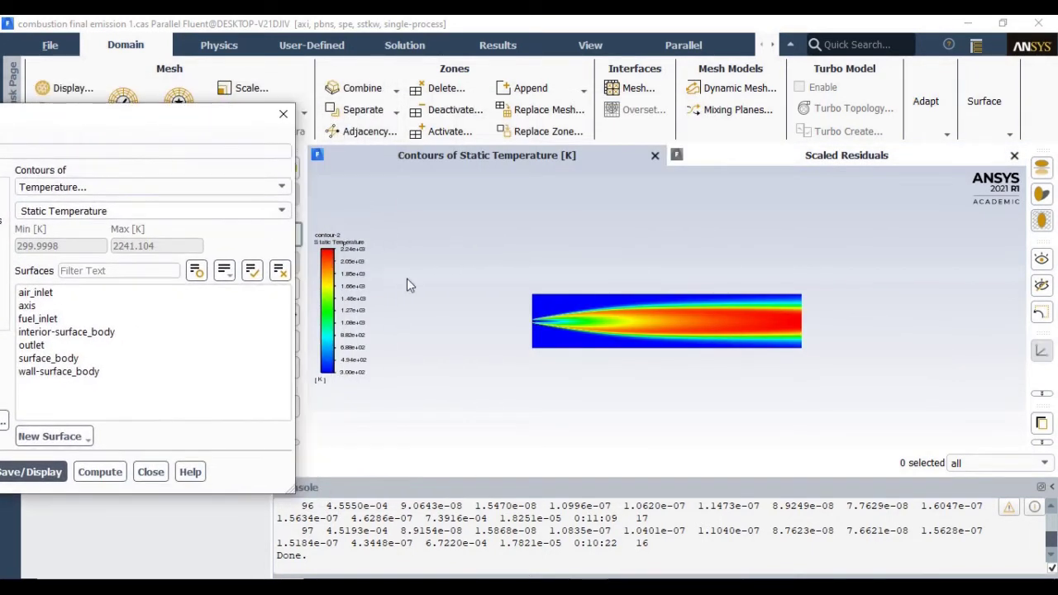
{"action": "left_click_drag", "start_coordinate": [248, 123], "coordinate": [207, 117]}
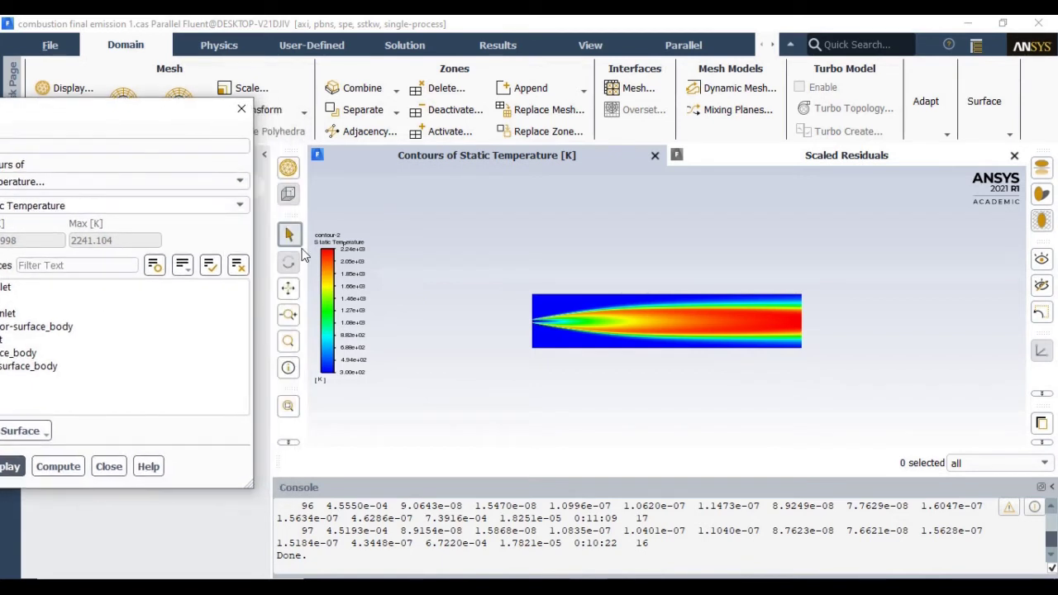
{"action": "left_click", "coordinate": [288, 341]}
{"action": "left_click_drag", "start_coordinate": [515, 281], "coordinate": [847, 376]}
{"action": "left_click", "coordinate": [288, 286]}
{"action": "left_click_drag", "start_coordinate": [515, 280], "coordinate": [608, 304]}
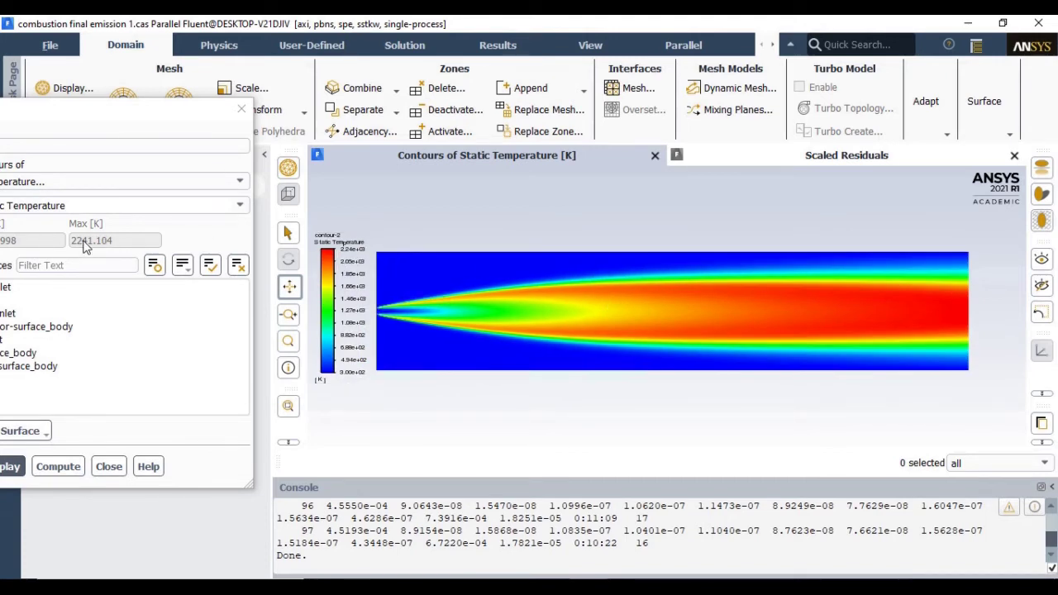
{"action": "left_click_drag", "start_coordinate": [130, 114], "coordinate": [280, 81]}
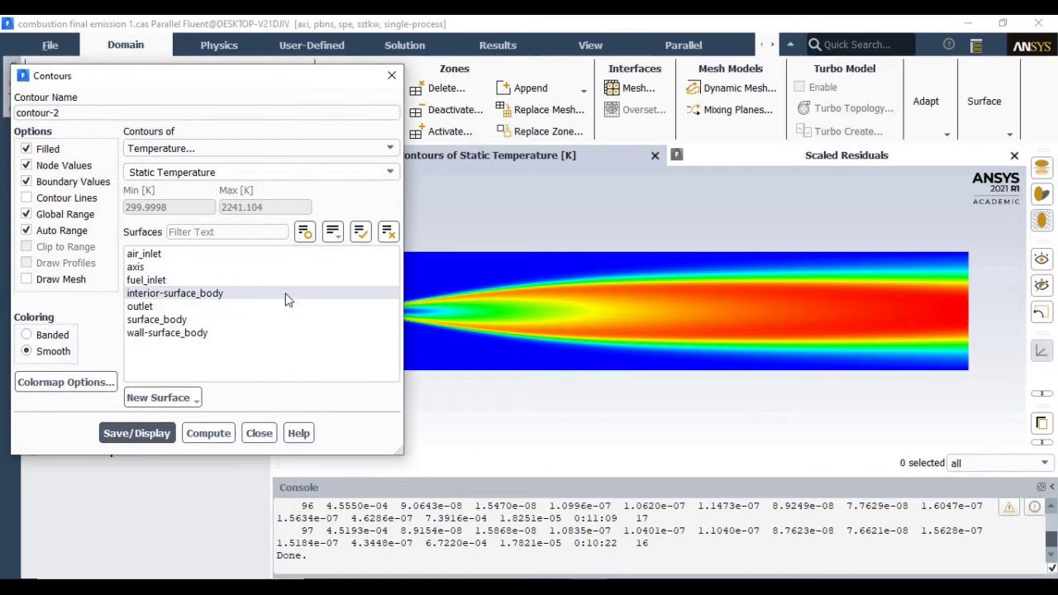
{"action": "left_click", "coordinate": [258, 435]}
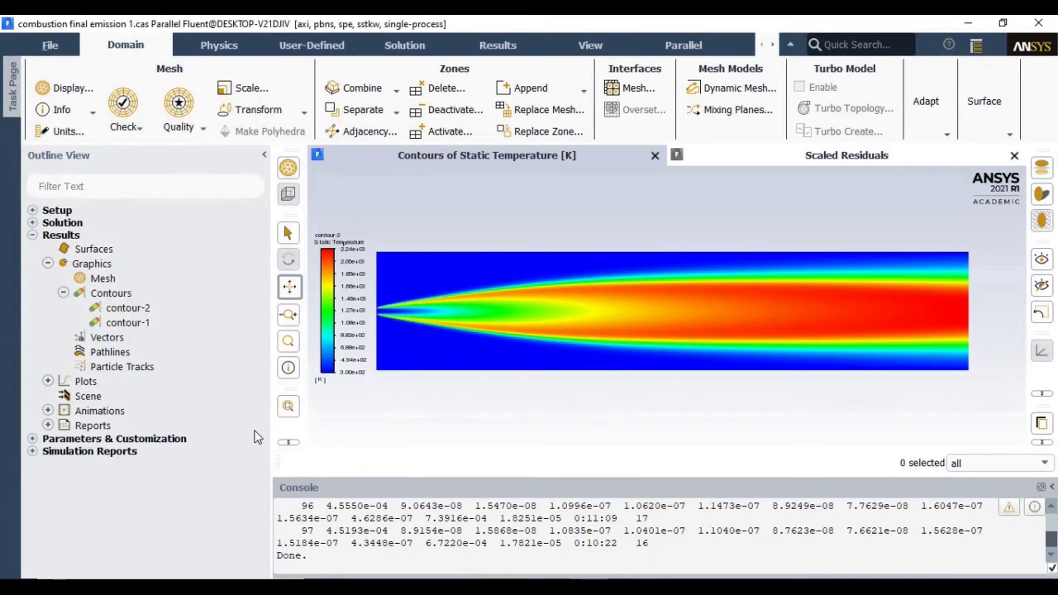
Display a new contour of ch4 mass fraction as contour-3.
{"action": "double_click", "coordinate": [111, 293]}
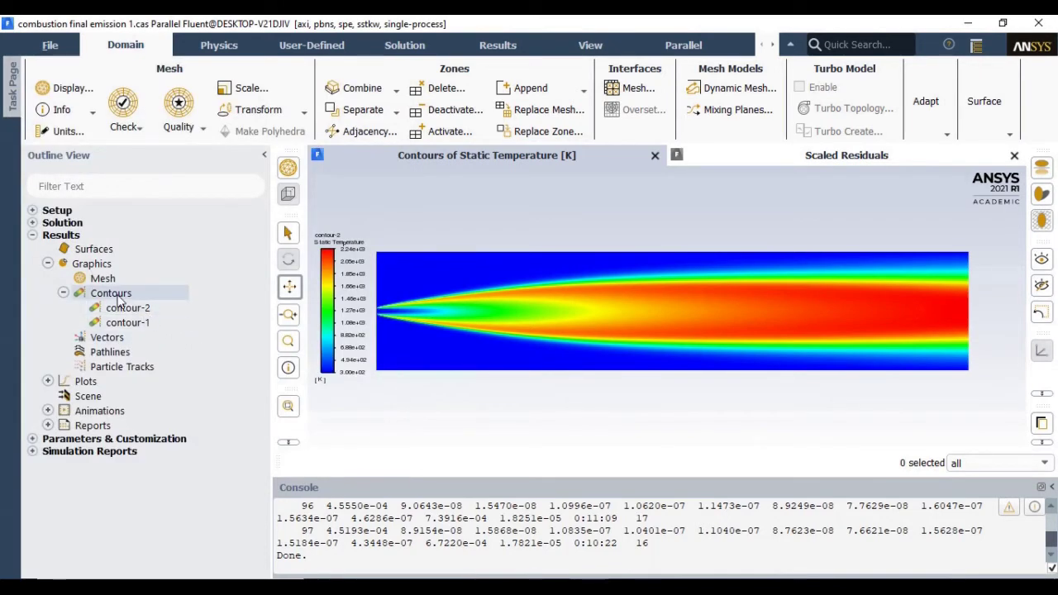
{"action": "left_click", "coordinate": [219, 150]}
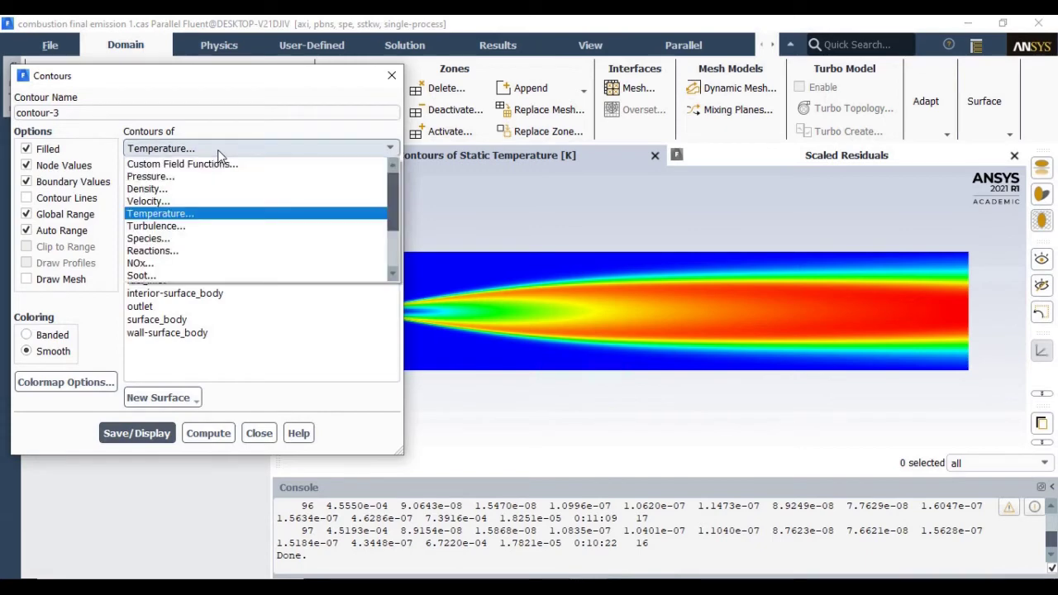
{"action": "left_click", "coordinate": [214, 238]}
{"action": "left_click", "coordinate": [131, 433]}
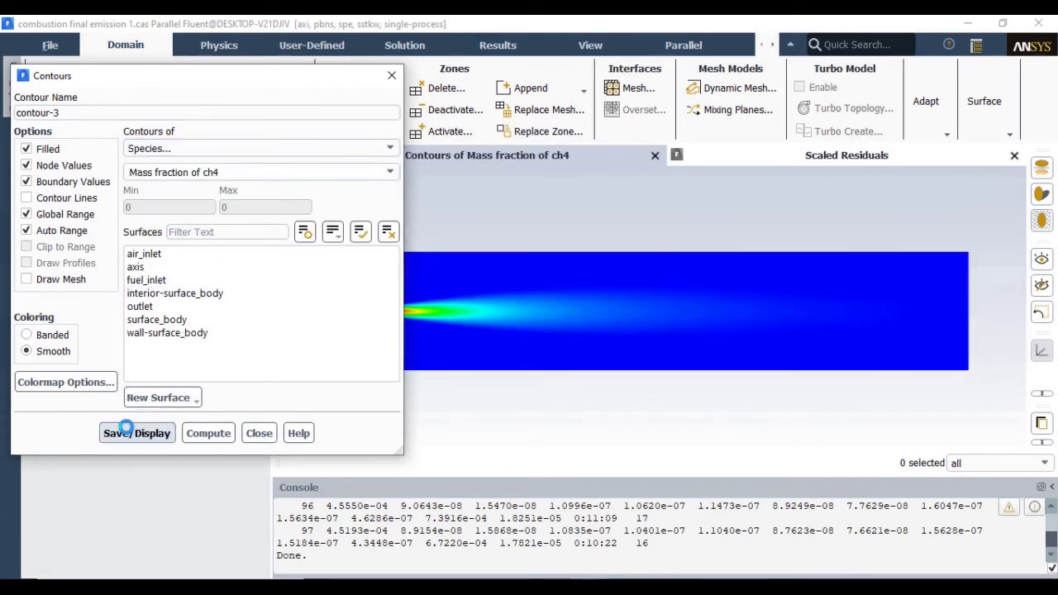
{"action": "left_click", "coordinate": [259, 433]}
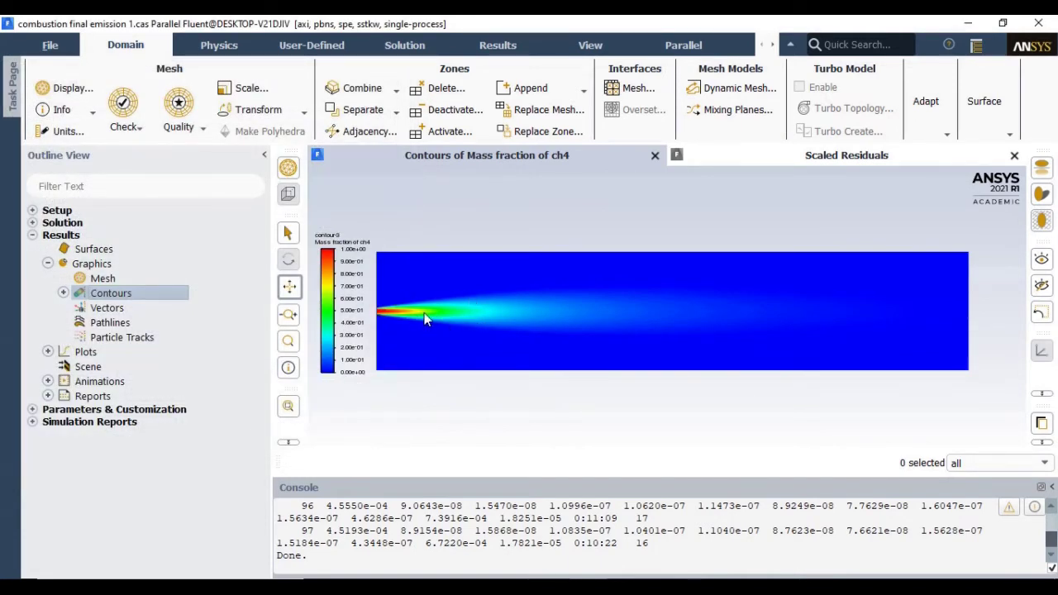
{"action": "double_click", "coordinate": [115, 293]}
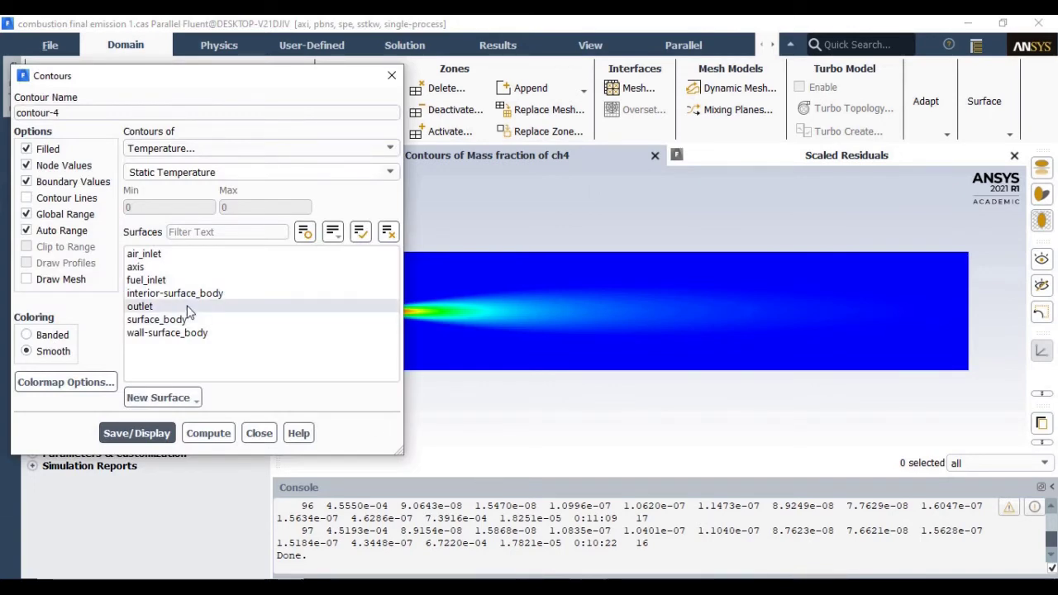
Plot contour-4 as the mole fraction of Pollutant no, ranging up to 2.08e-05.
{"action": "left_click", "coordinate": [392, 75]}
{"action": "double_click", "coordinate": [121, 296]}
{"action": "double_click", "coordinate": [121, 296]}
{"action": "left_click", "coordinate": [182, 149]}
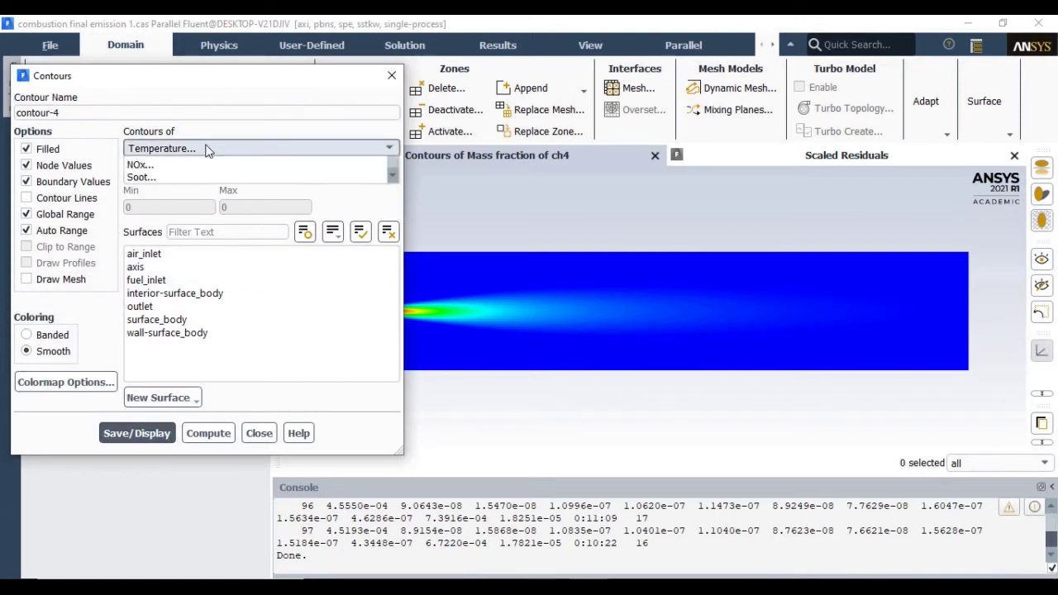
{"action": "left_click", "coordinate": [140, 263]}
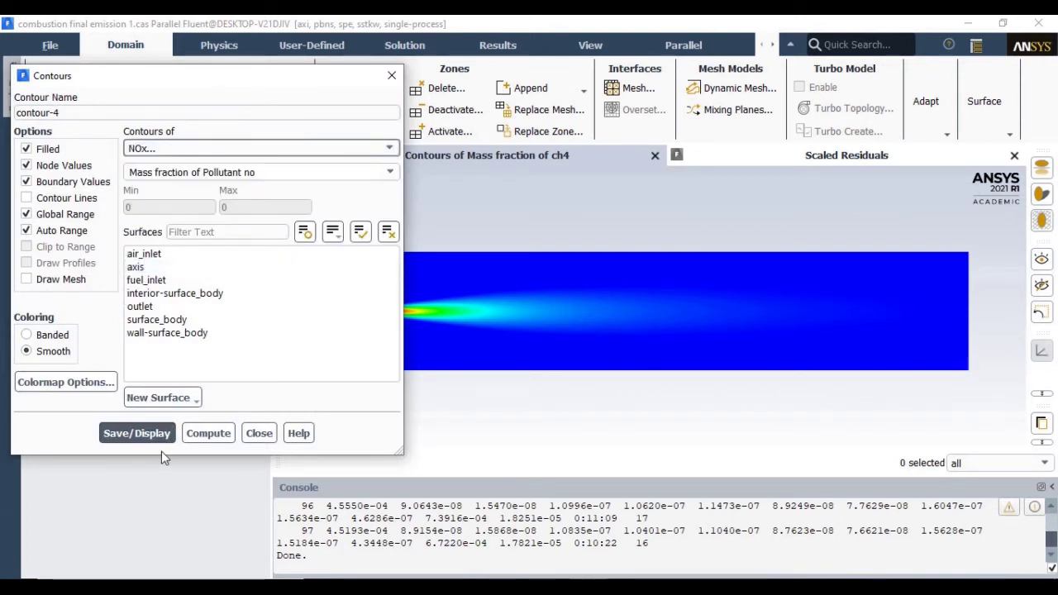
{"action": "left_click", "coordinate": [394, 172]}
{"action": "left_click", "coordinate": [394, 172]}
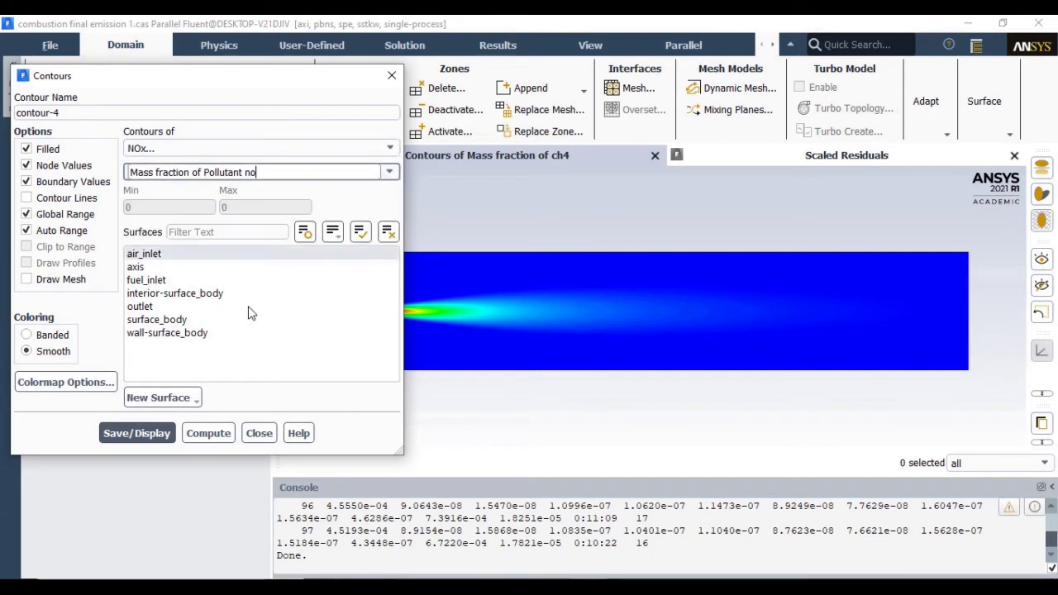
{"action": "left_click", "coordinate": [121, 438]}
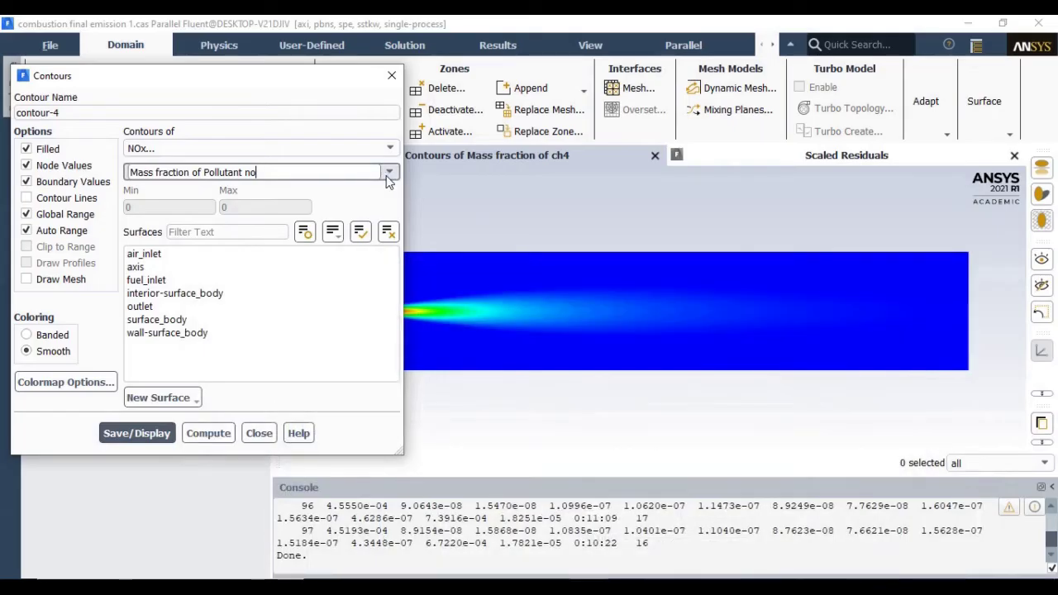
{"action": "left_click", "coordinate": [386, 172]}
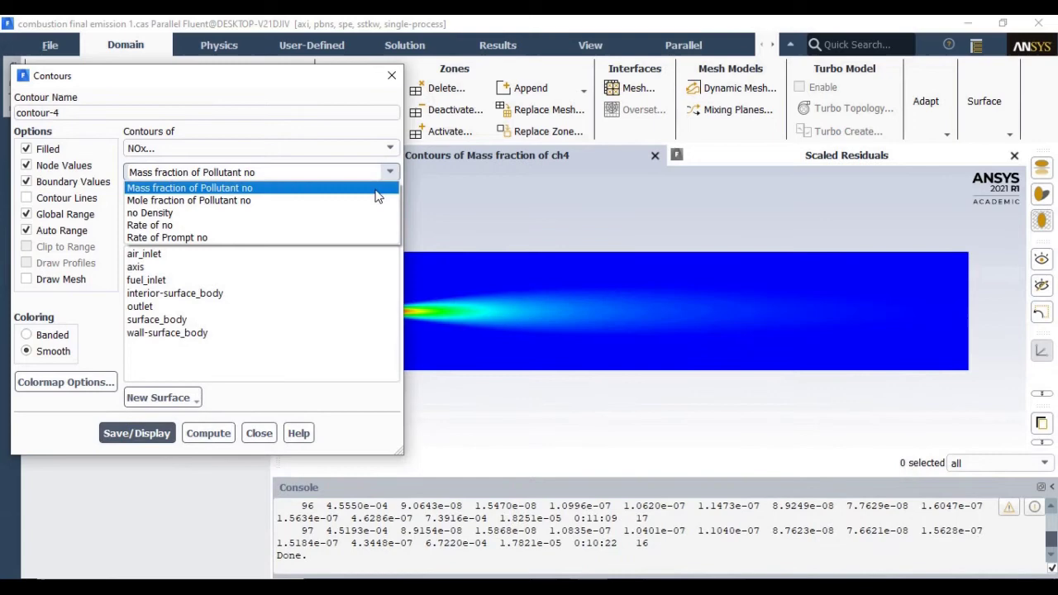
{"action": "left_click", "coordinate": [372, 201]}
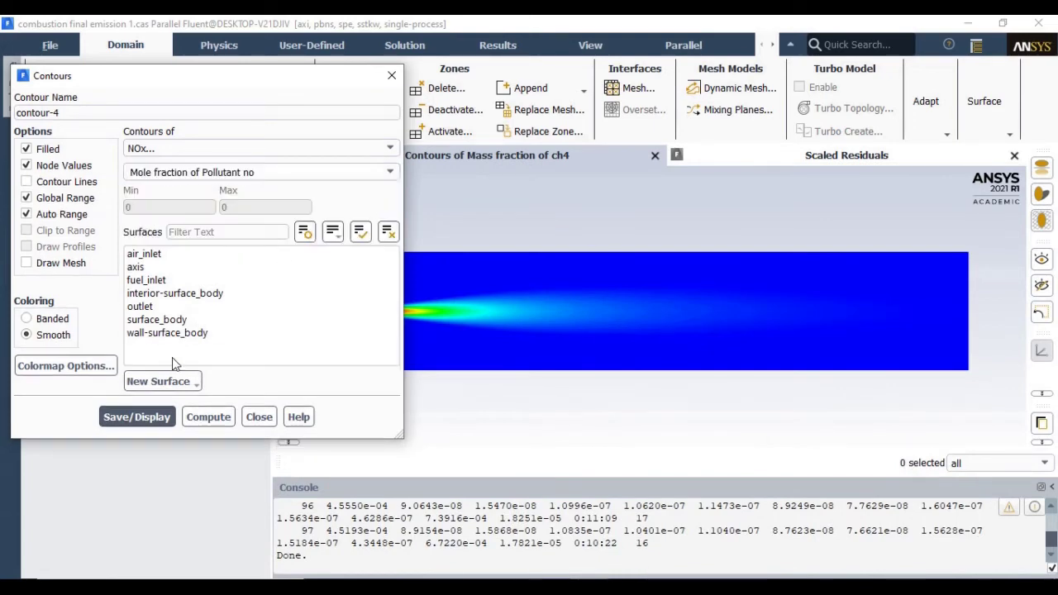
{"action": "left_click", "coordinate": [142, 413]}
{"action": "left_click", "coordinate": [265, 421]}
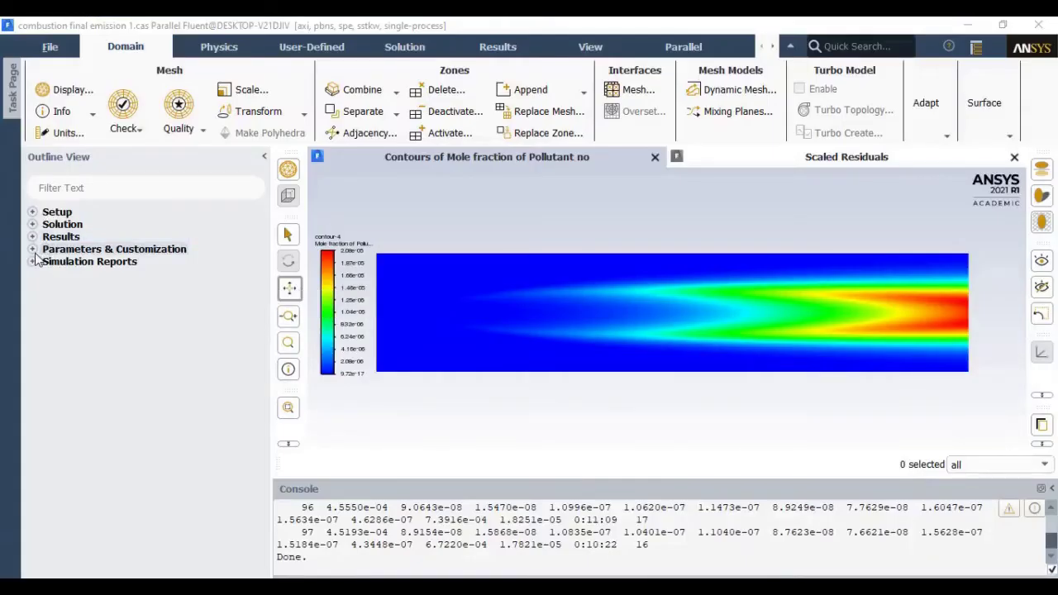
Start a new custom field function with the NO mole fraction as its first term.
{"action": "left_click", "coordinate": [32, 249]}
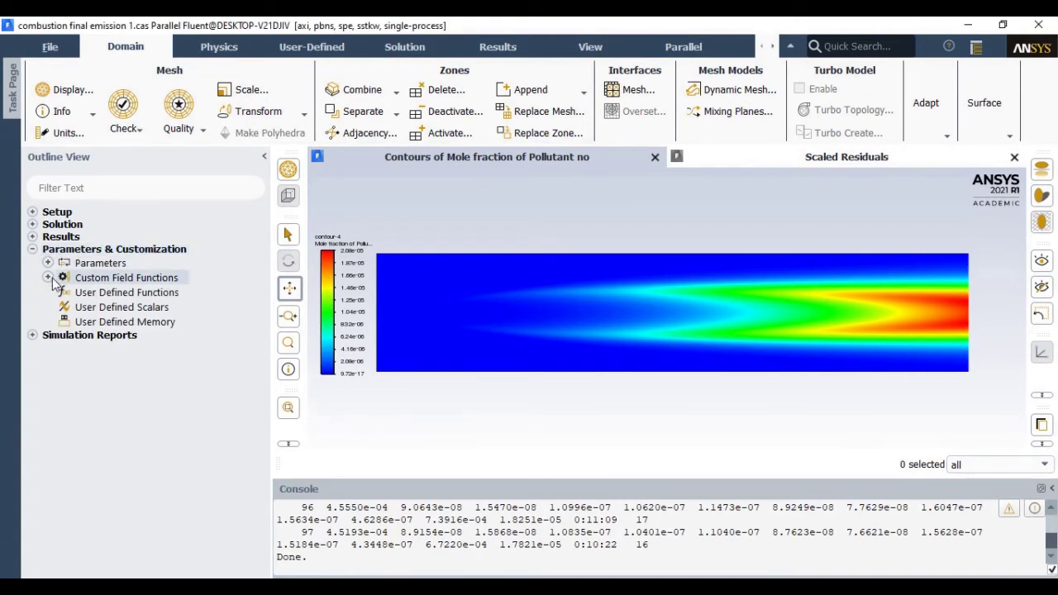
{"action": "left_click", "coordinate": [49, 279]}
{"action": "right_click", "coordinate": [92, 280]}
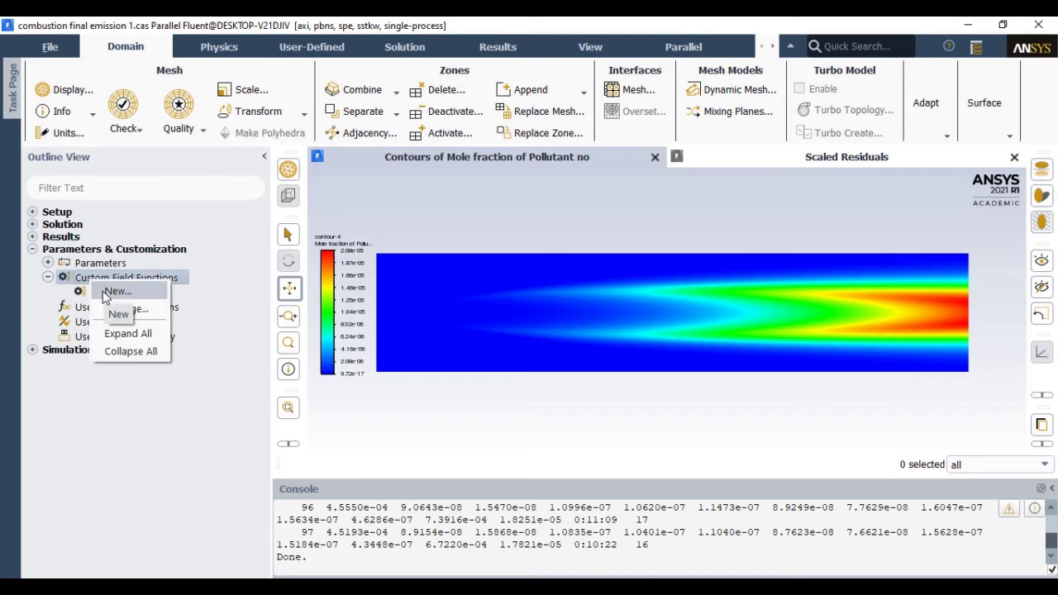
{"action": "left_click", "coordinate": [108, 293]}
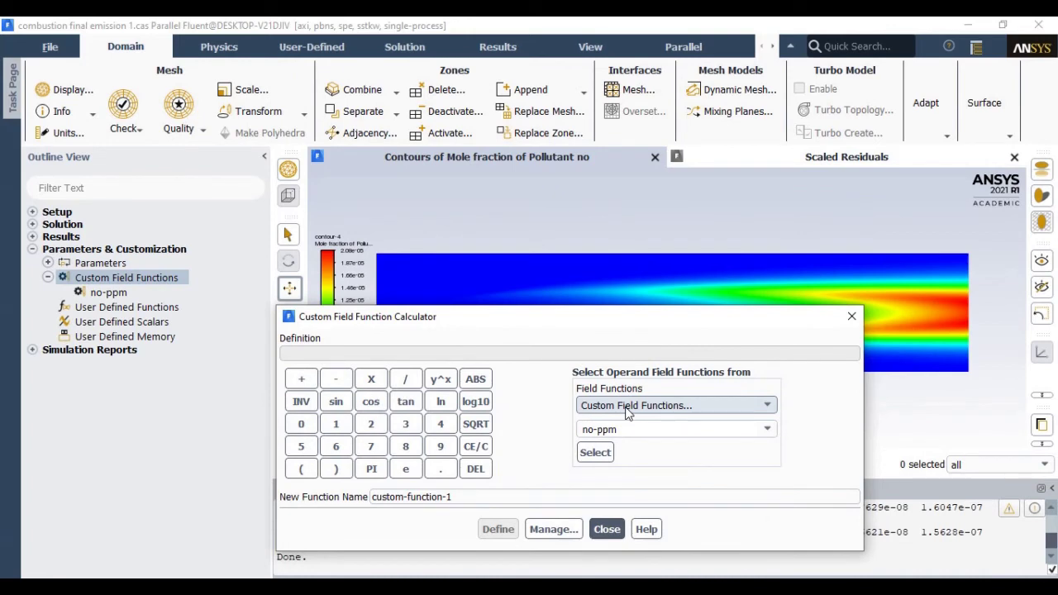
{"action": "left_click", "coordinate": [628, 406]}
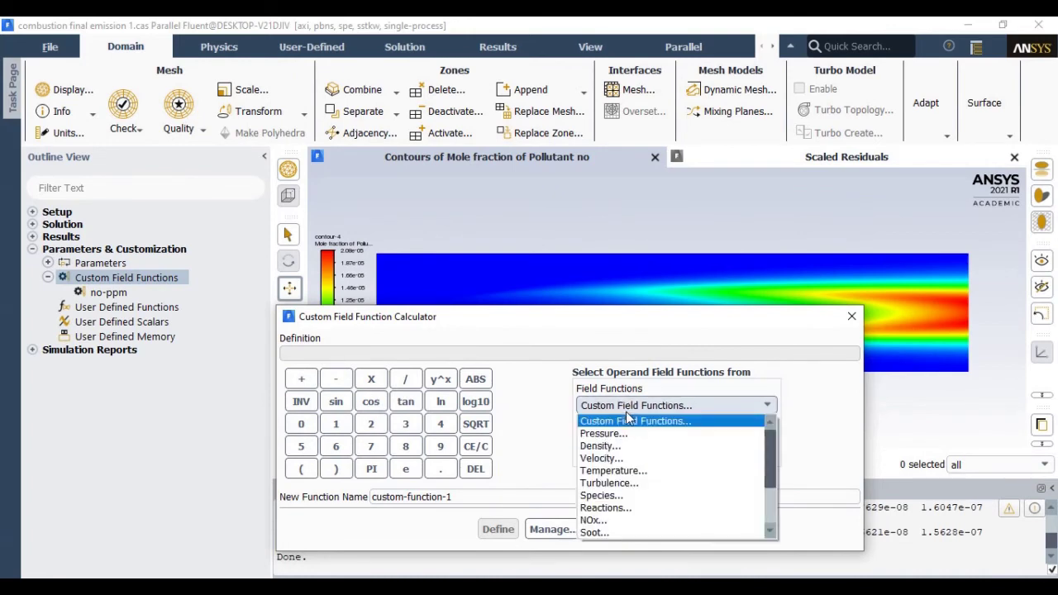
{"action": "left_click", "coordinate": [609, 520]}
{"action": "left_click", "coordinate": [662, 430]}
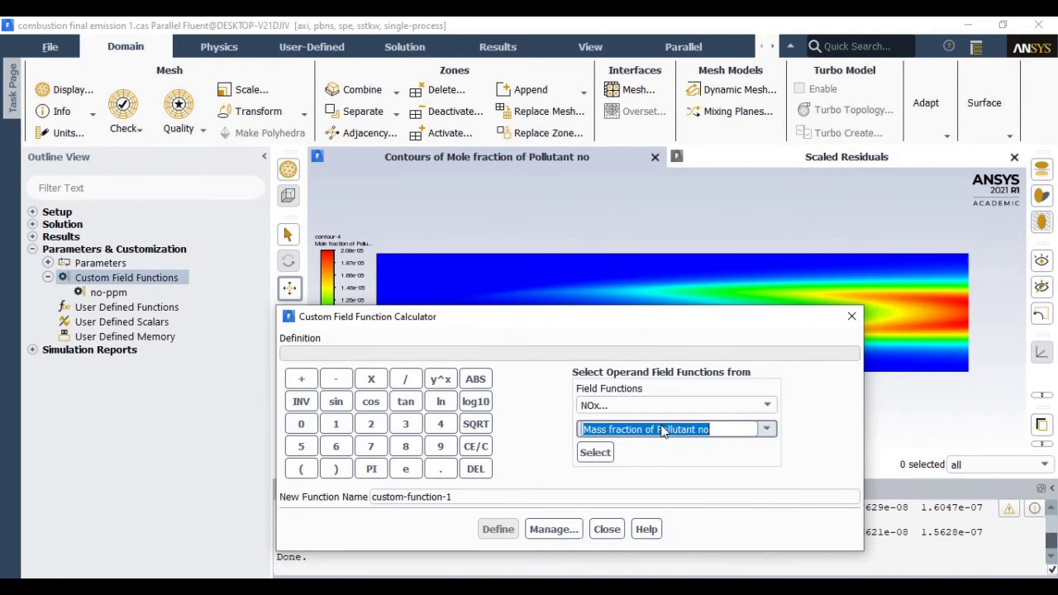
{"action": "left_click", "coordinate": [767, 429]}
{"action": "left_click", "coordinate": [752, 457]}
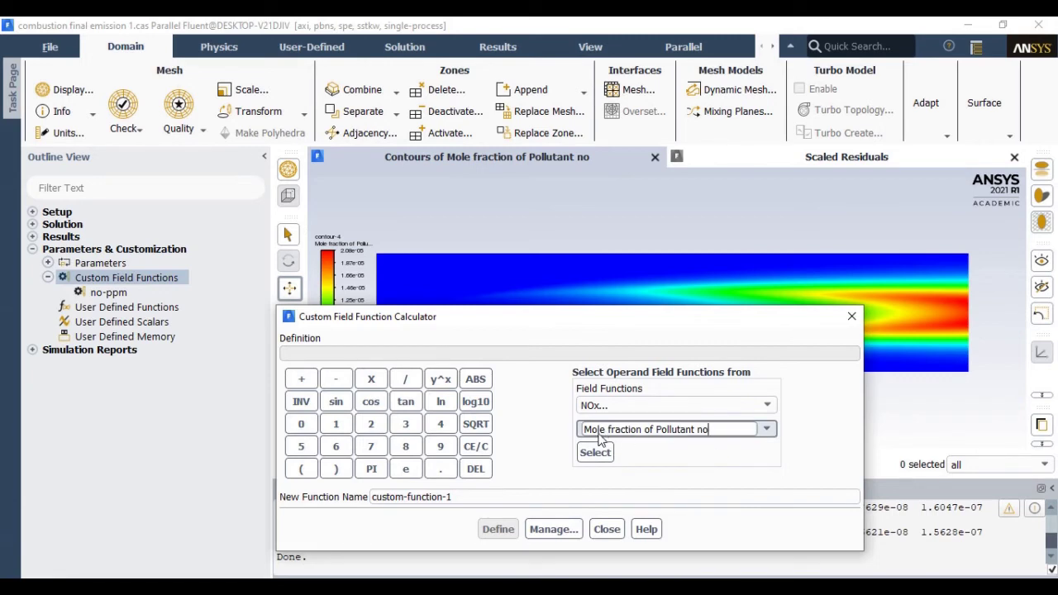
{"action": "left_click", "coordinate": [596, 453]}
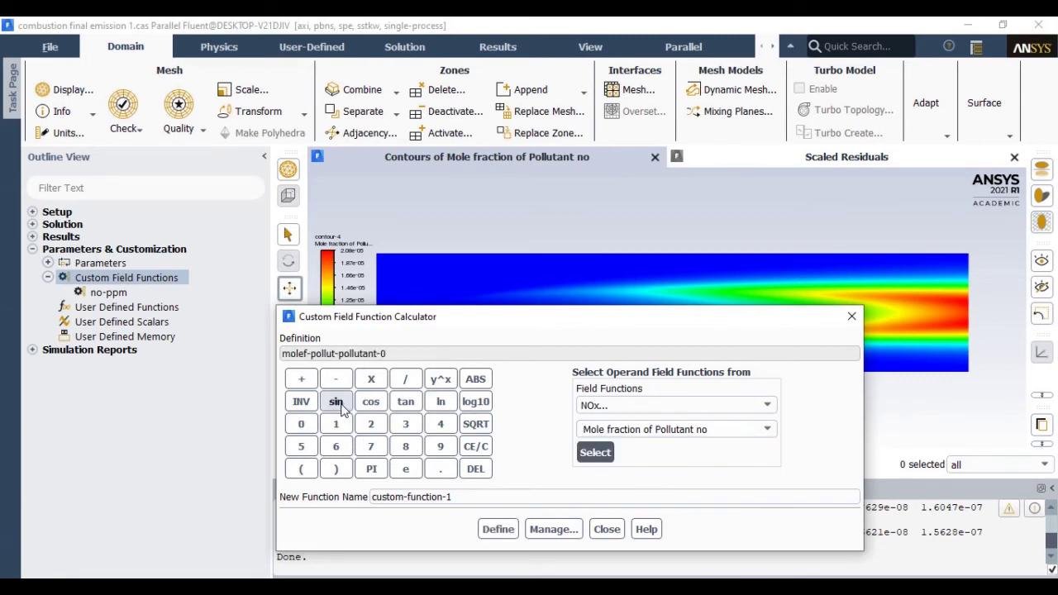
Multiply the NO mole fraction by 10^6.
{"action": "left_click", "coordinate": [371, 378]}
{"action": "left_click", "coordinate": [335, 424]}
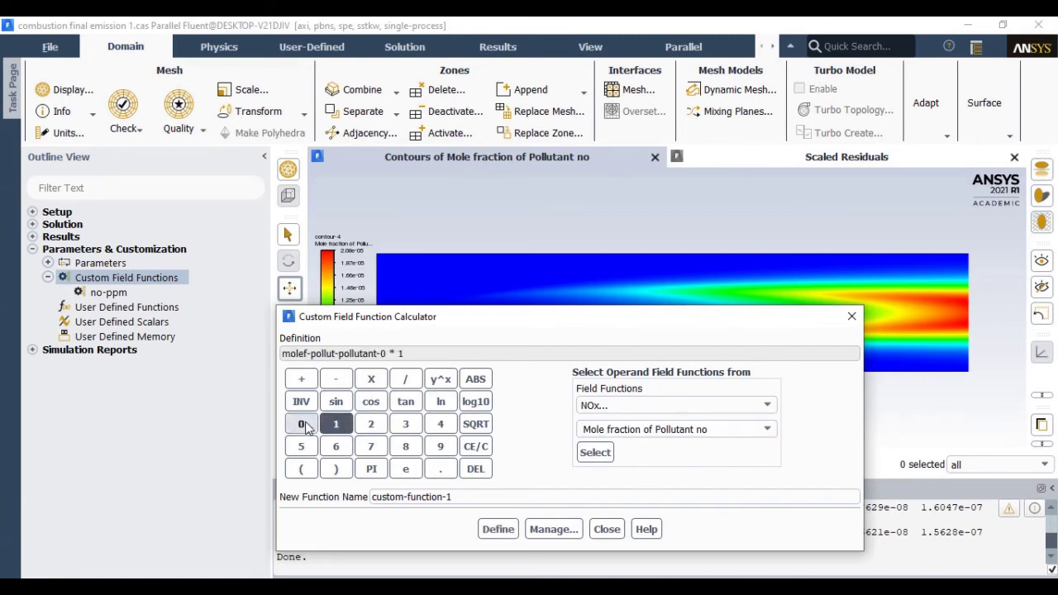
{"action": "left_click", "coordinate": [300, 424]}
{"action": "left_click", "coordinate": [450, 384]}
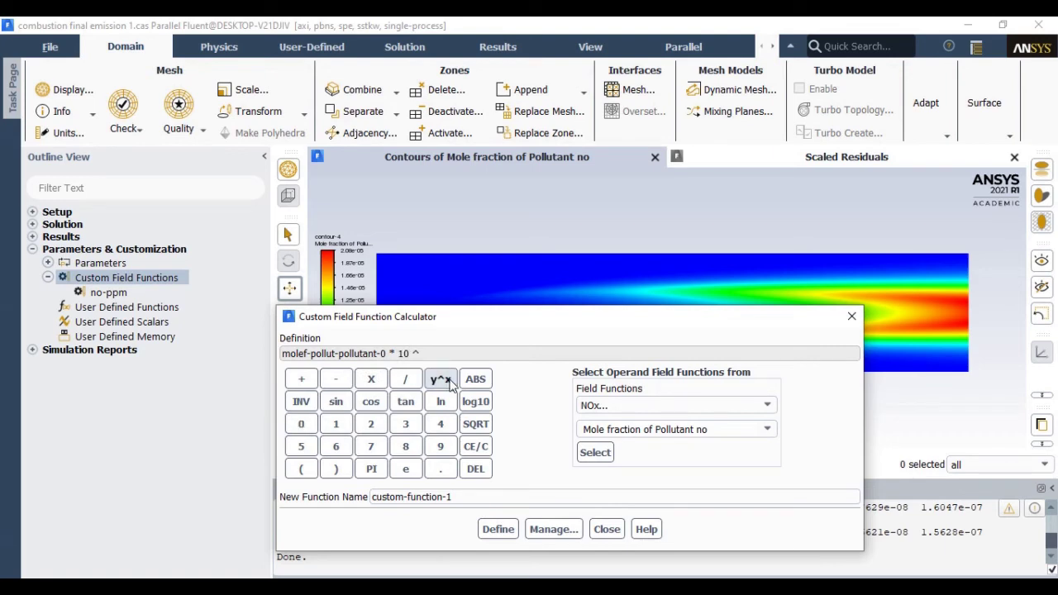
{"action": "left_click", "coordinate": [335, 446]}
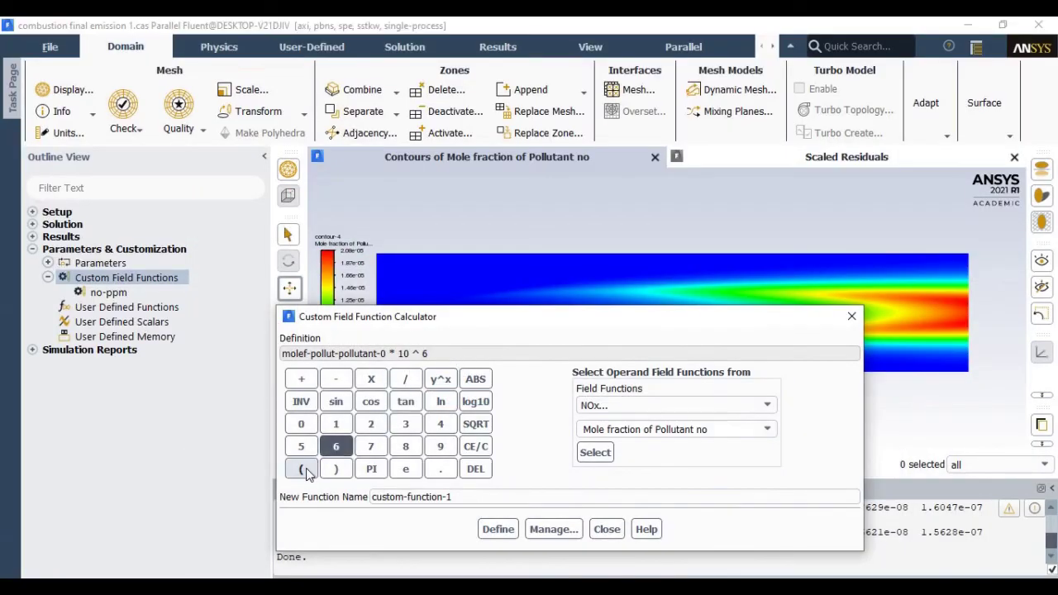
Divide by (1 - molef-h2o) to complete the NO ppm expression.
{"action": "left_click", "coordinate": [302, 469]}
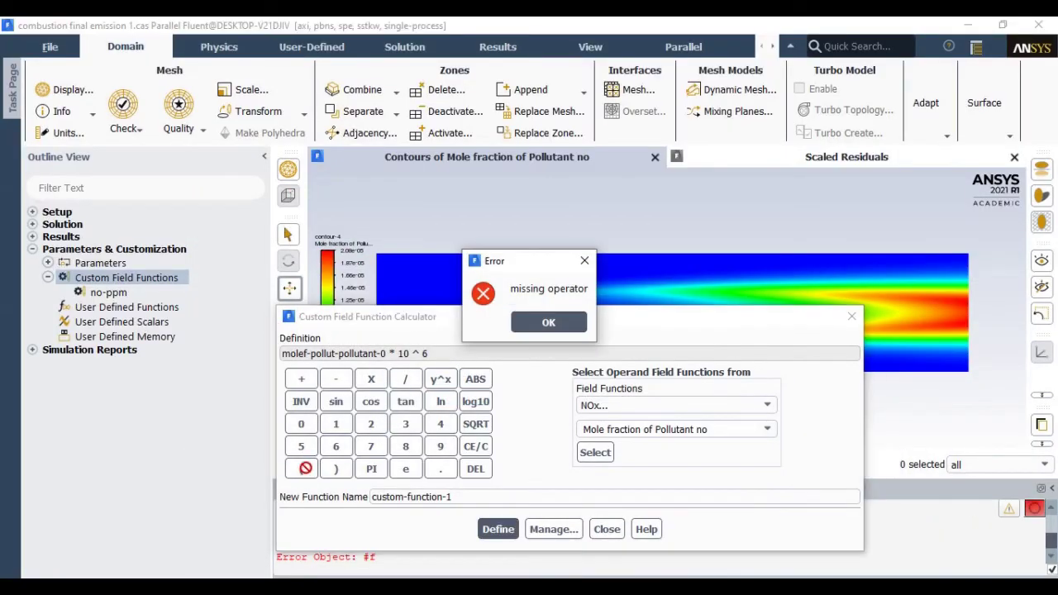
{"action": "left_click", "coordinate": [548, 322]}
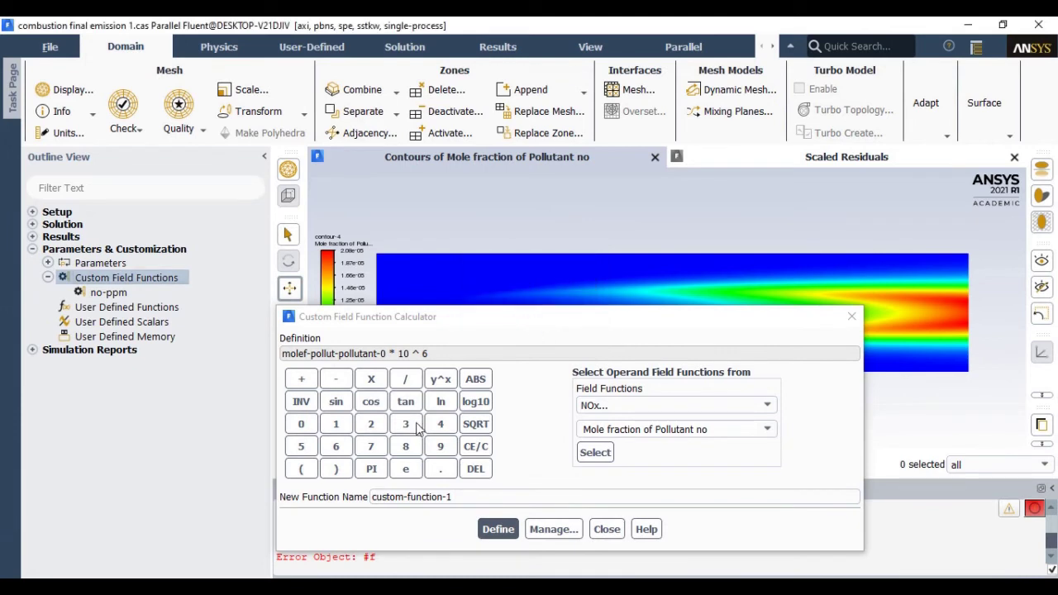
{"action": "left_click", "coordinate": [405, 378]}
{"action": "left_click", "coordinate": [304, 468]}
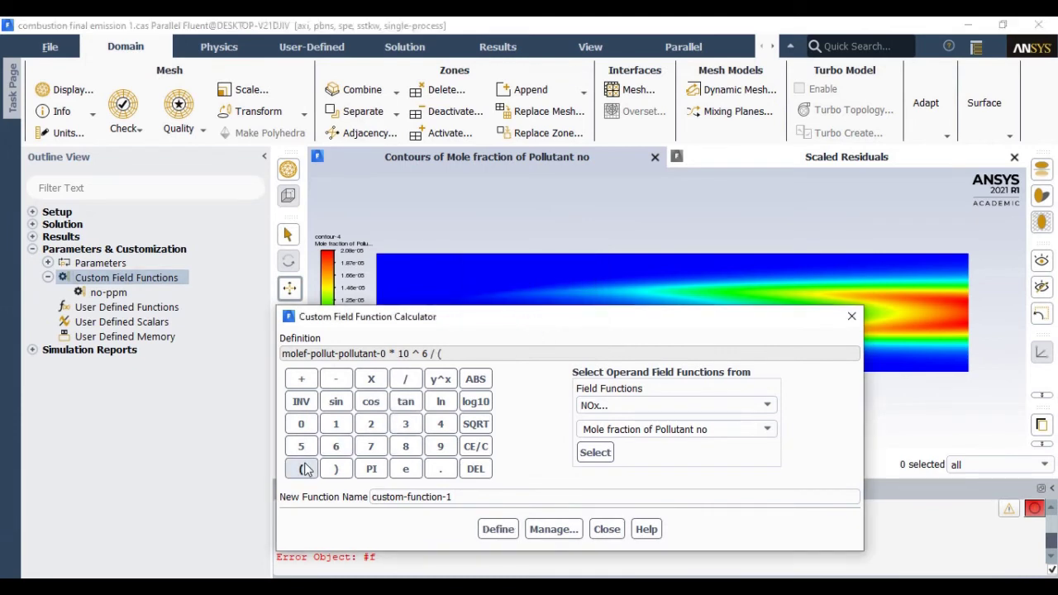
{"action": "left_click", "coordinate": [336, 423]}
{"action": "left_click", "coordinate": [337, 382]}
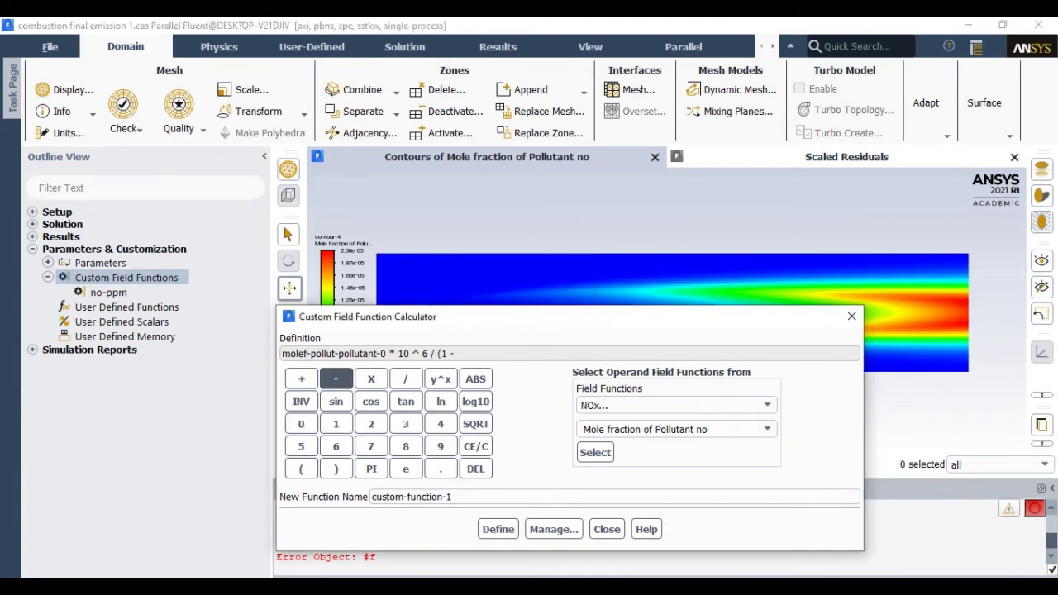
{"action": "key", "text": "alt+Tab"}
{"action": "key", "text": "alt+Tab"}
{"action": "left_click", "coordinate": [602, 406]}
{"action": "left_click", "coordinate": [601, 495]}
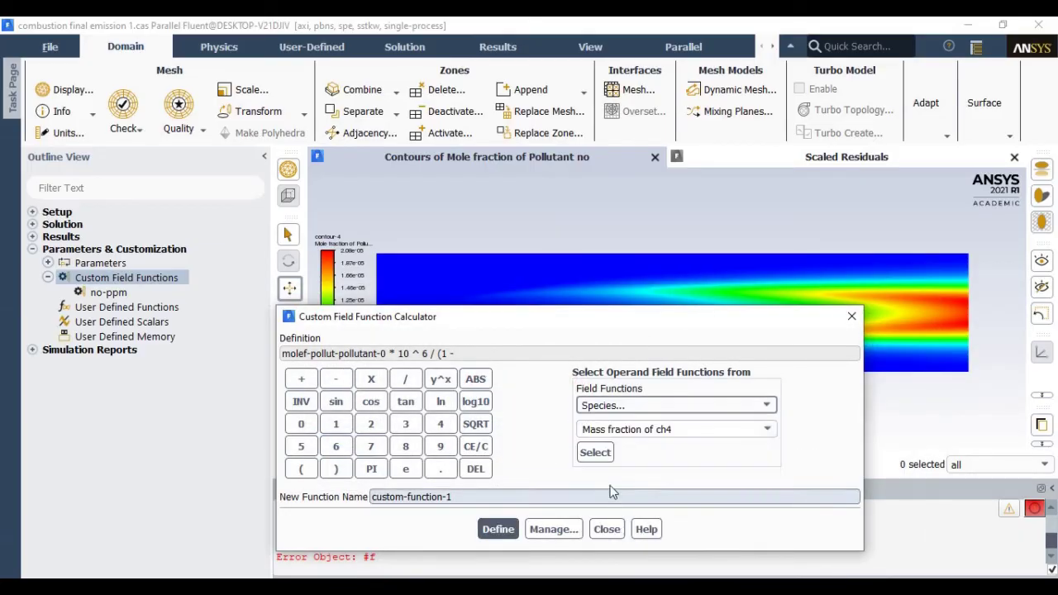
{"action": "left_click", "coordinate": [767, 429]}
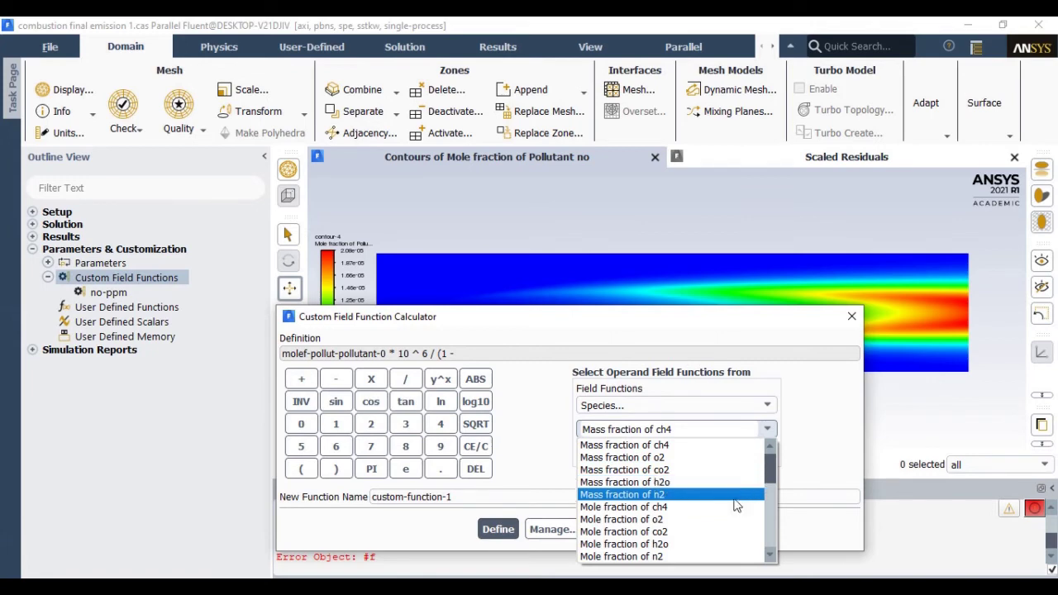
{"action": "left_click", "coordinate": [726, 544]}
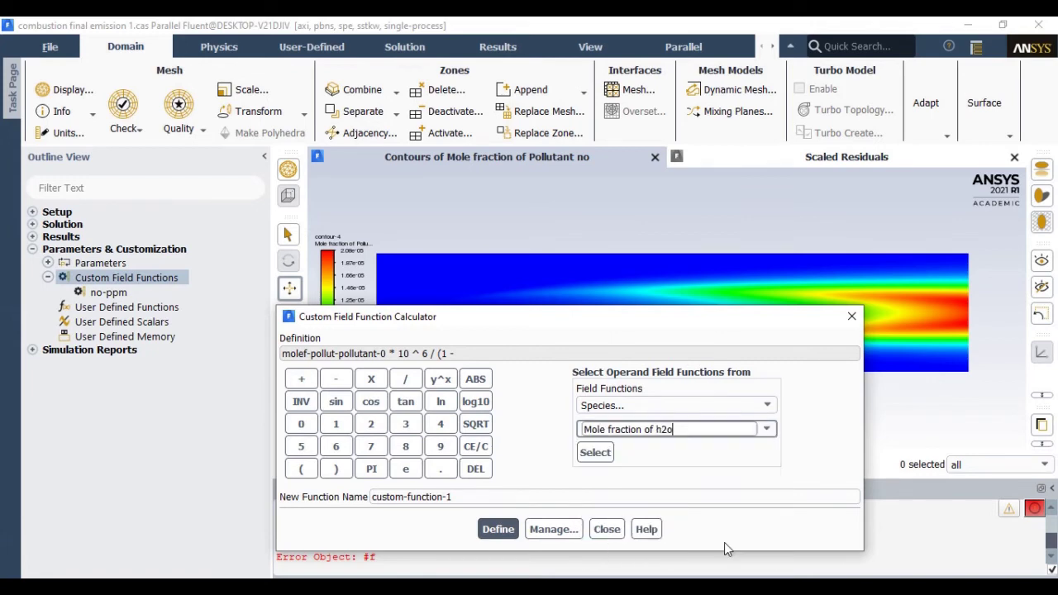
{"action": "left_click", "coordinate": [595, 452]}
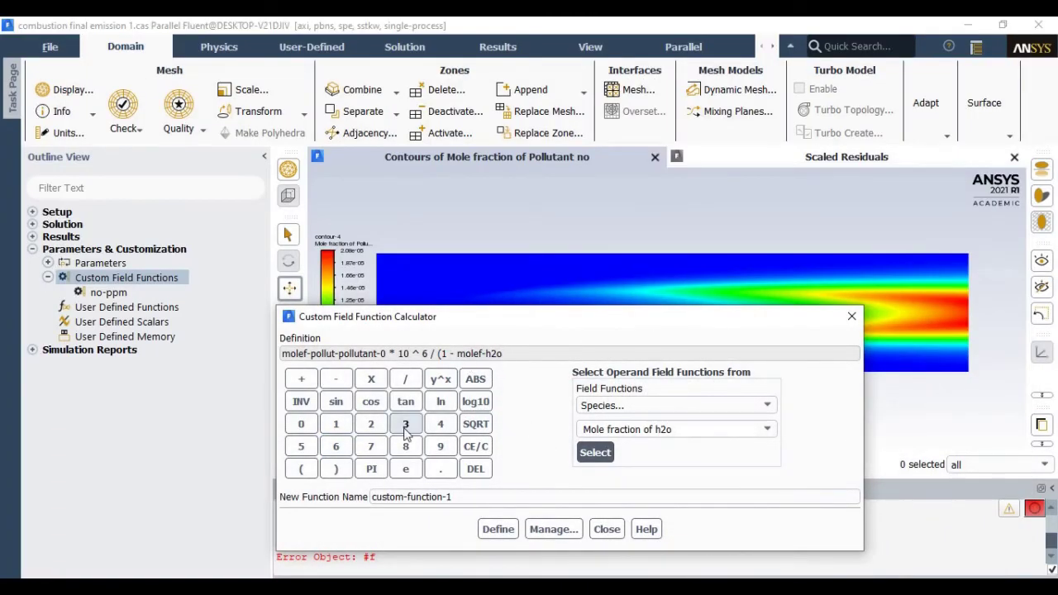
{"action": "left_click", "coordinate": [336, 469]}
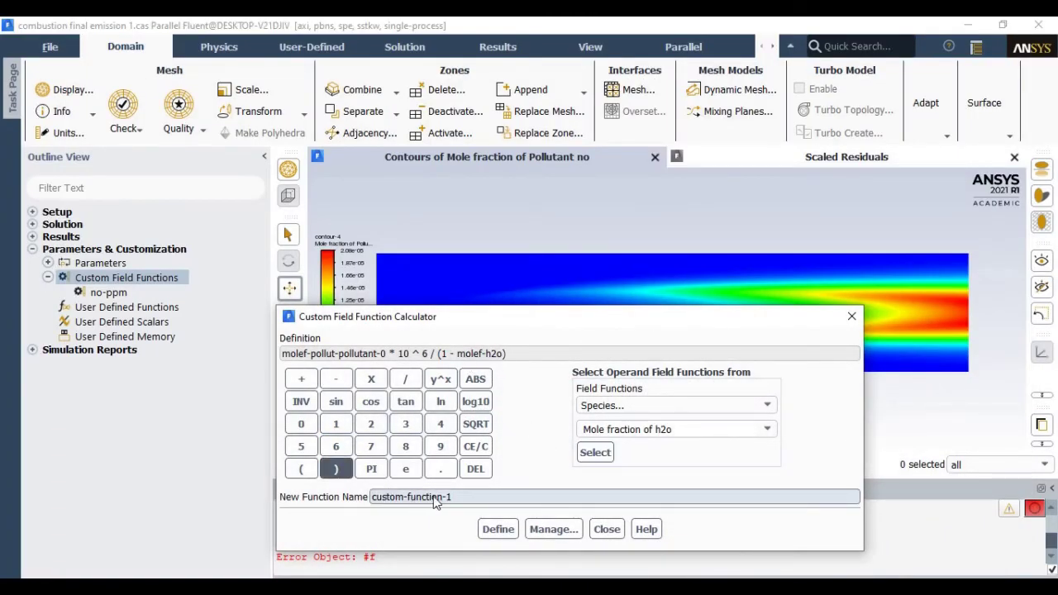
Name the function no-ppm and define it.
{"action": "left_click", "coordinate": [442, 501]}
{"action": "left_click_drag", "start_coordinate": [463, 501], "coordinate": [328, 512]}
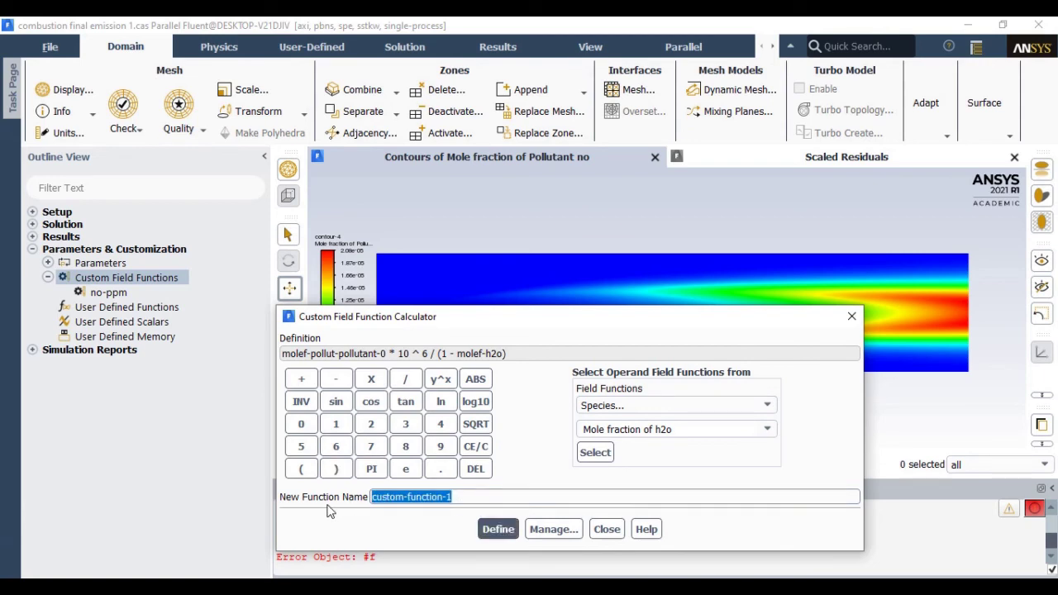
{"action": "type", "text": "no-ppm"}
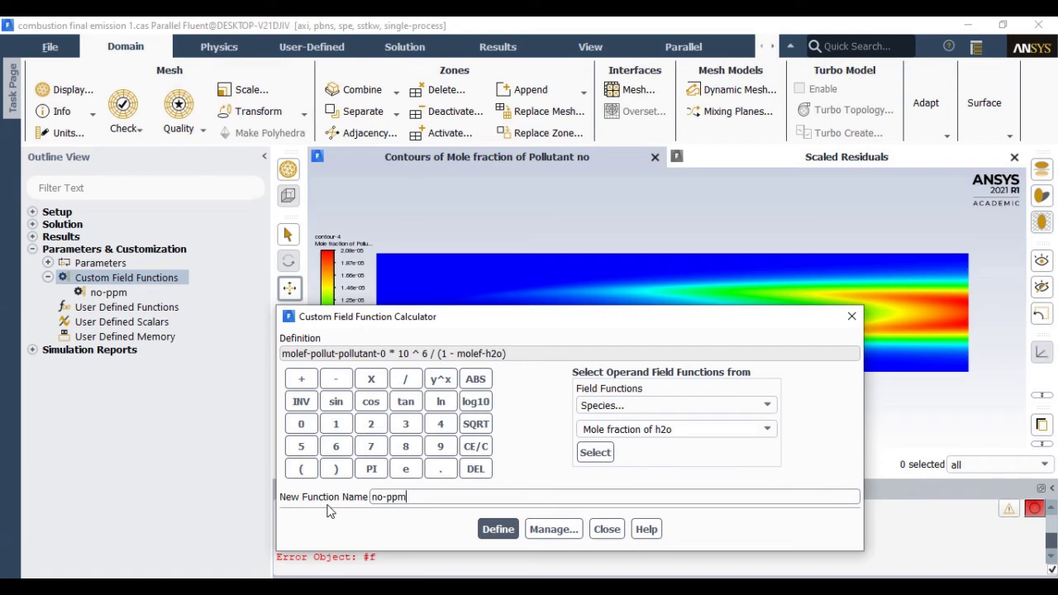
{"action": "left_click", "coordinate": [498, 530]}
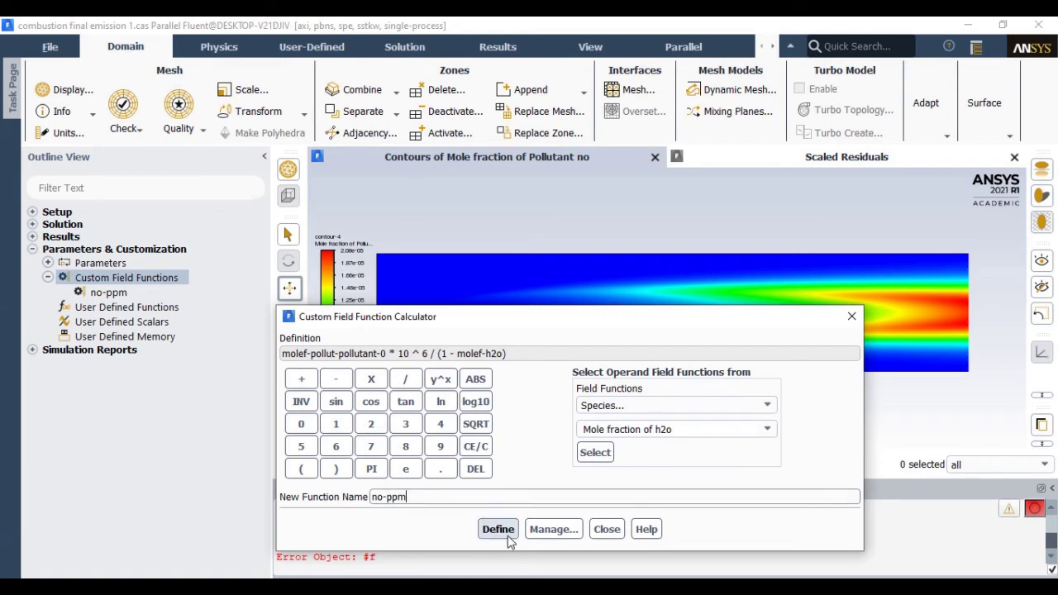
Create and display contour-5 of the no-ppm custom field function.
{"action": "left_click", "coordinate": [604, 529]}
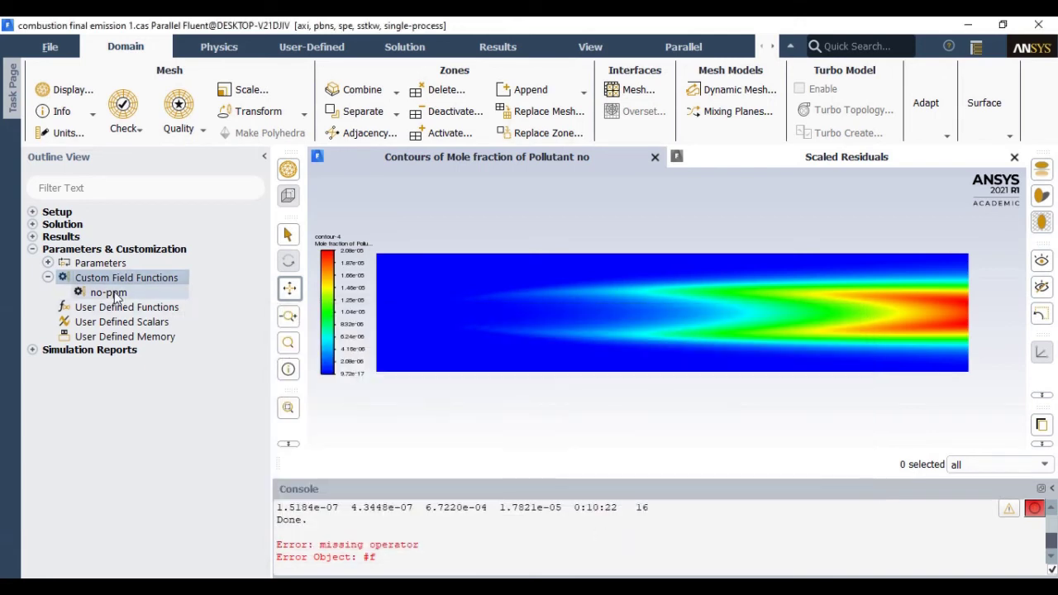
{"action": "left_click", "coordinate": [103, 295]}
{"action": "key", "text": "Left"}
{"action": "key", "text": "Left"}
{"action": "key", "text": "Left"}
{"action": "key", "text": "Left"}
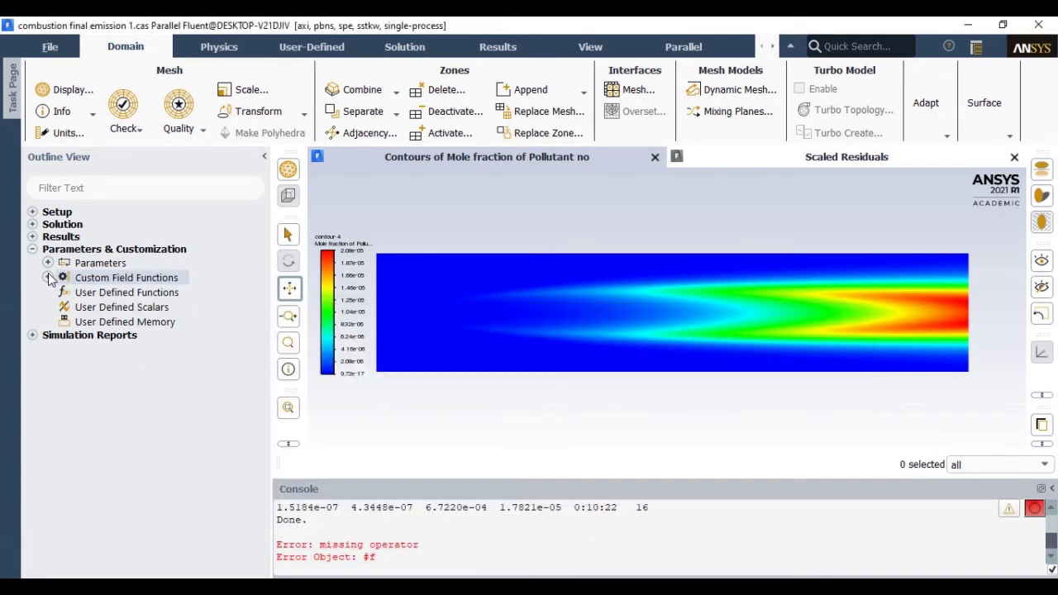
{"action": "left_click", "coordinate": [32, 224]}
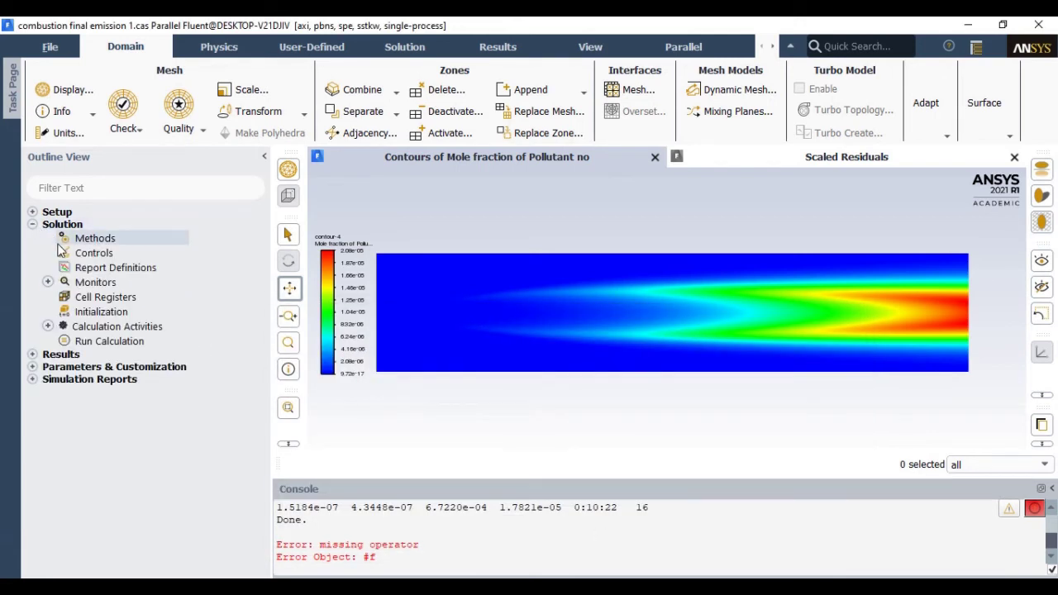
{"action": "left_click", "coordinate": [33, 224]}
{"action": "left_click", "coordinate": [32, 236]}
{"action": "left_click", "coordinate": [91, 265]}
{"action": "left_click", "coordinate": [48, 265]}
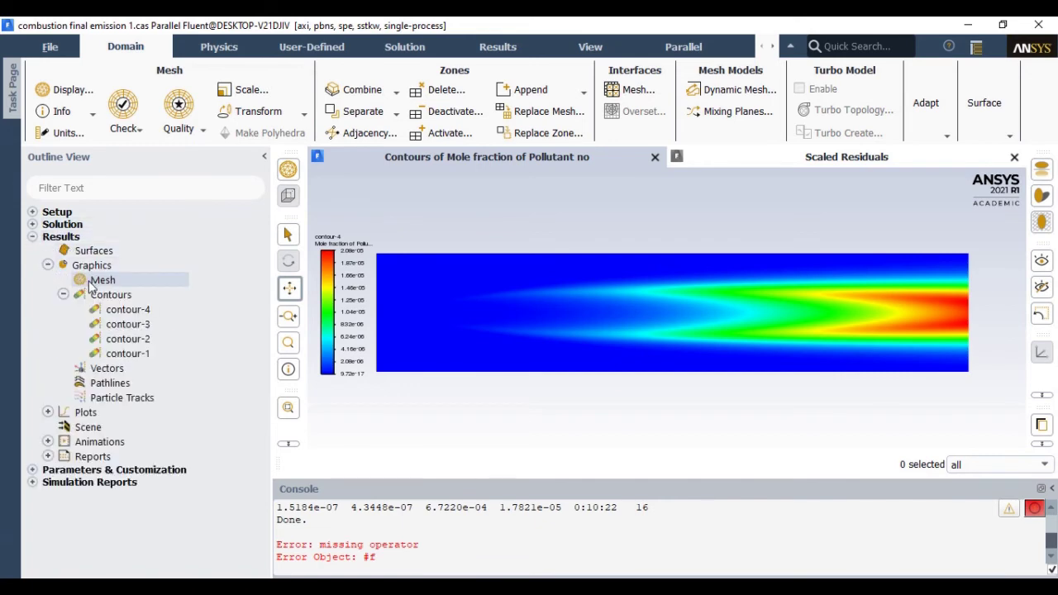
{"action": "double_click", "coordinate": [96, 293]}
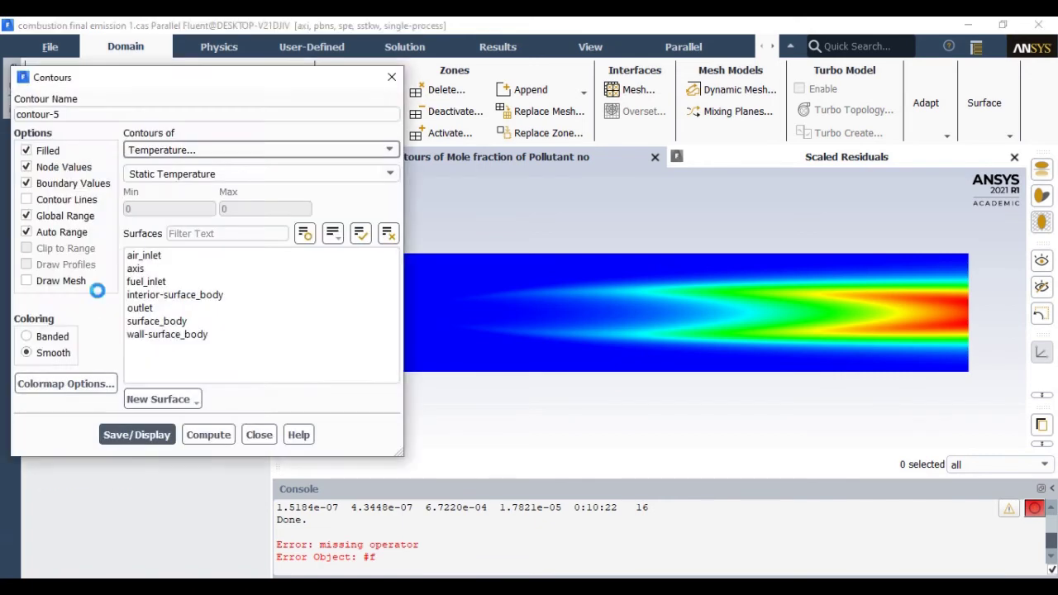
{"action": "left_click", "coordinate": [288, 150]}
{"action": "left_click", "coordinate": [284, 166]}
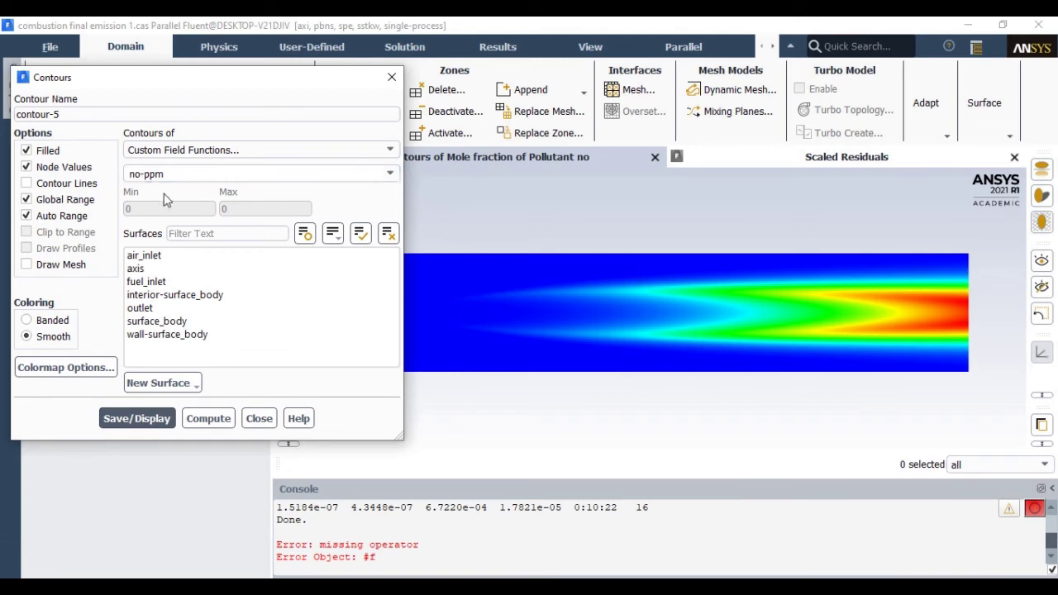
{"action": "left_click", "coordinate": [132, 419]}
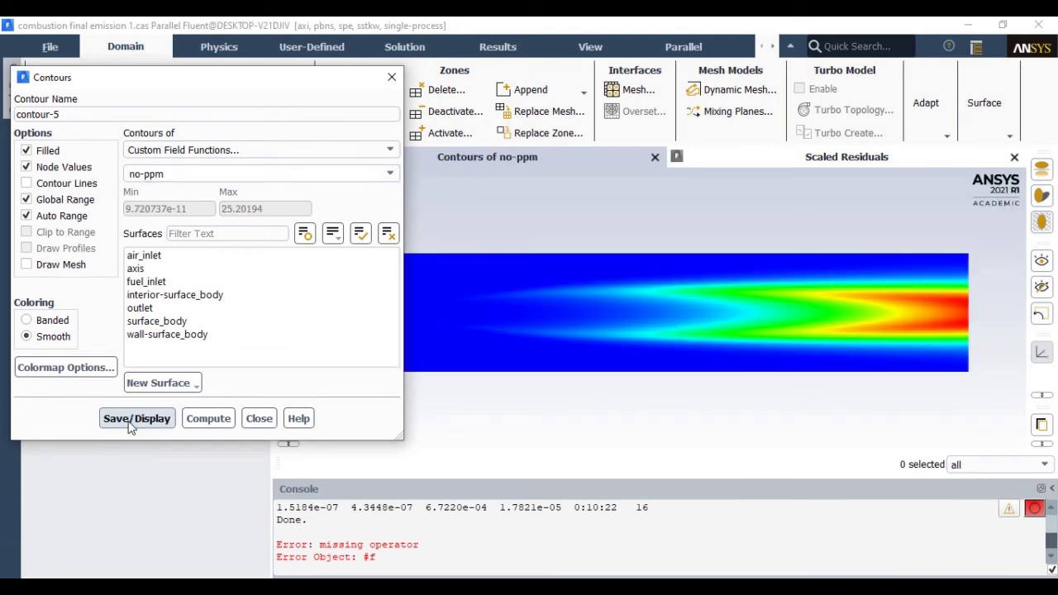
{"action": "left_click", "coordinate": [261, 419]}
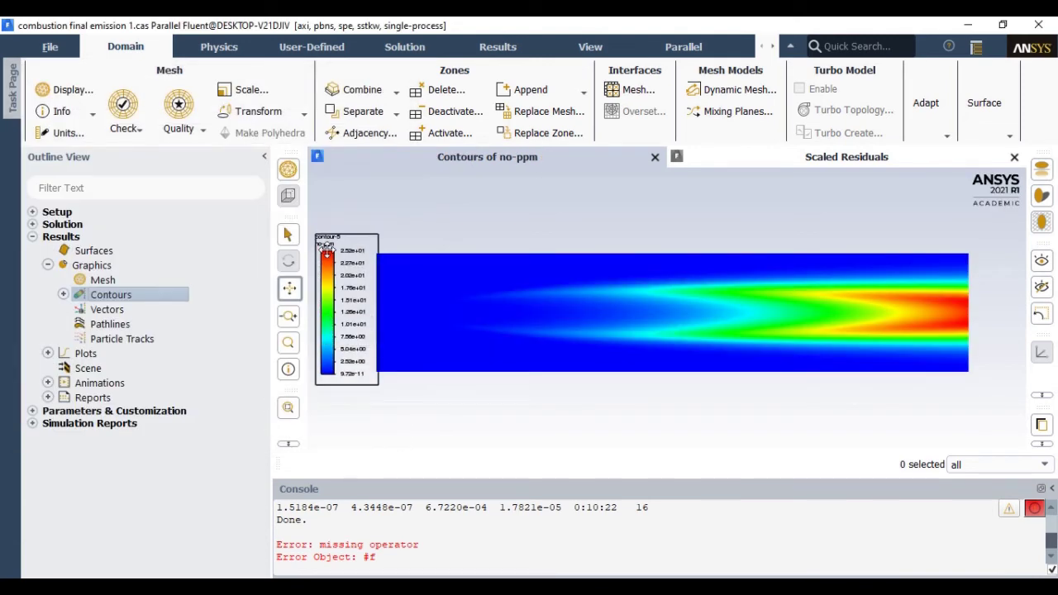
Switch contour-5's legend numbers to general format and redraw it.
{"action": "left_click", "coordinate": [63, 295]}
{"action": "double_click", "coordinate": [108, 309]}
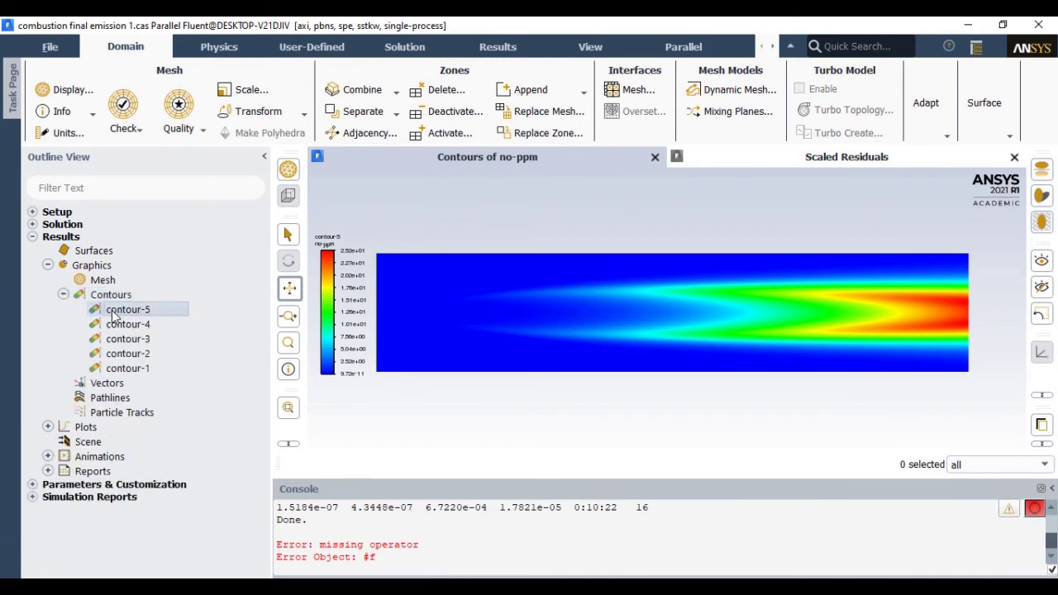
{"action": "left_click", "coordinate": [72, 367]}
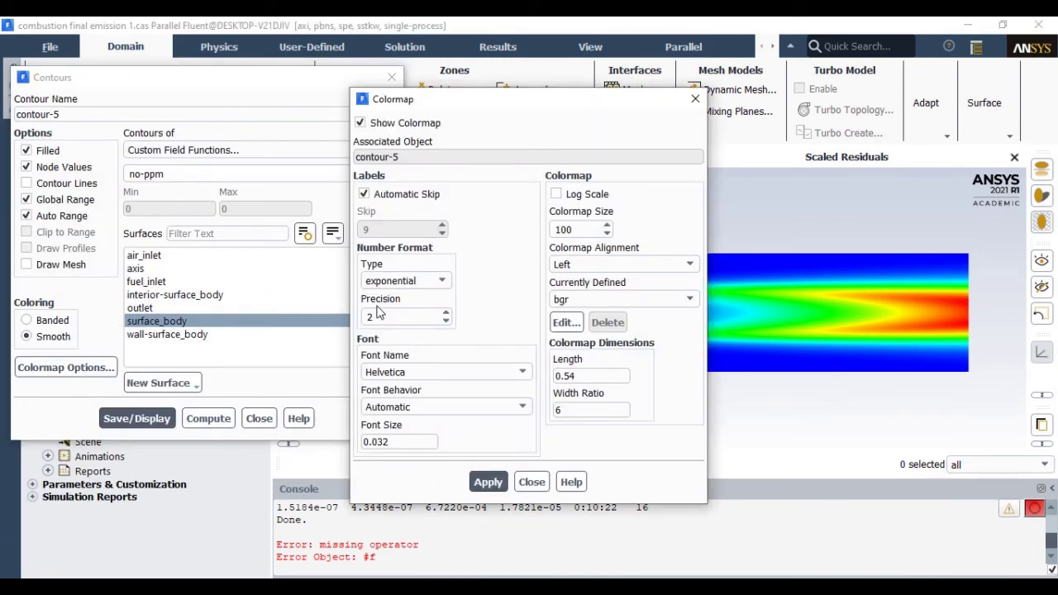
{"action": "left_click", "coordinate": [405, 281]}
{"action": "left_click", "coordinate": [392, 297]}
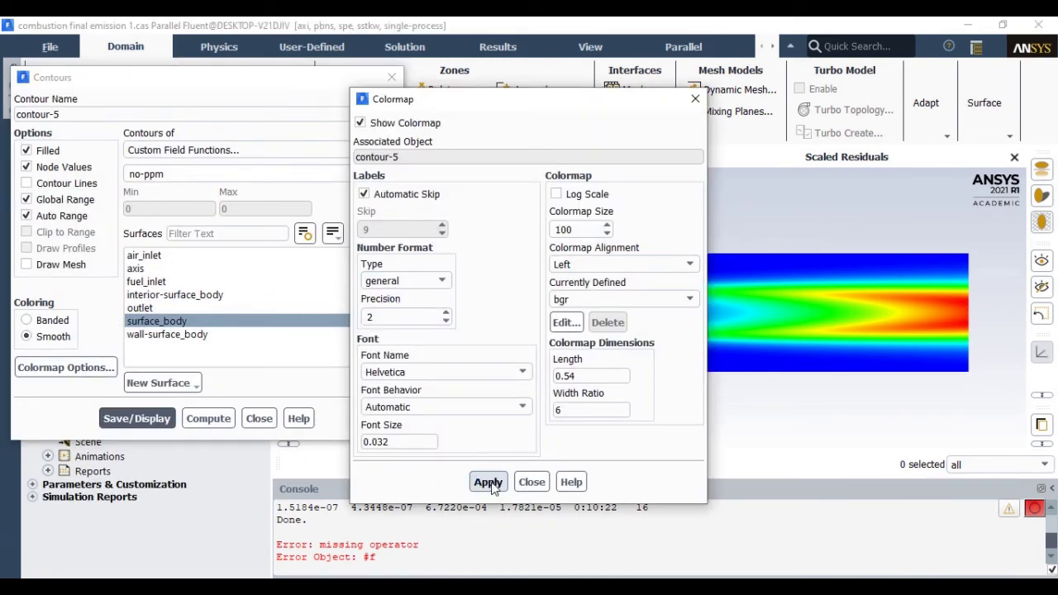
{"action": "left_click", "coordinate": [488, 481]}
{"action": "left_click", "coordinate": [531, 482]}
{"action": "left_click", "coordinate": [136, 418]}
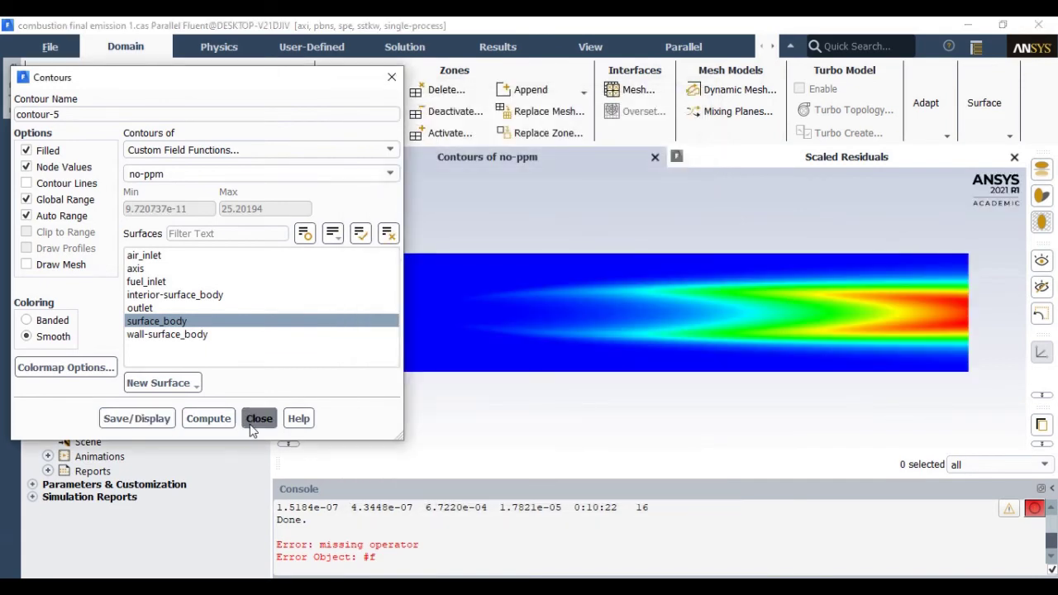
{"action": "left_click", "coordinate": [257, 419]}
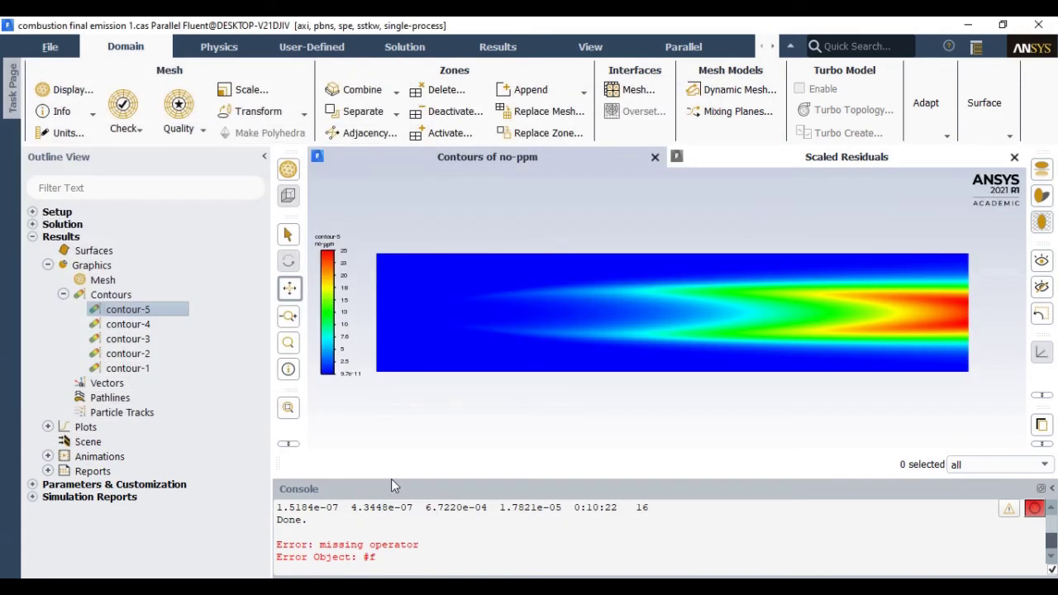
Change contour-4's quantity to Soot Density.
{"action": "left_click", "coordinate": [265, 156]}
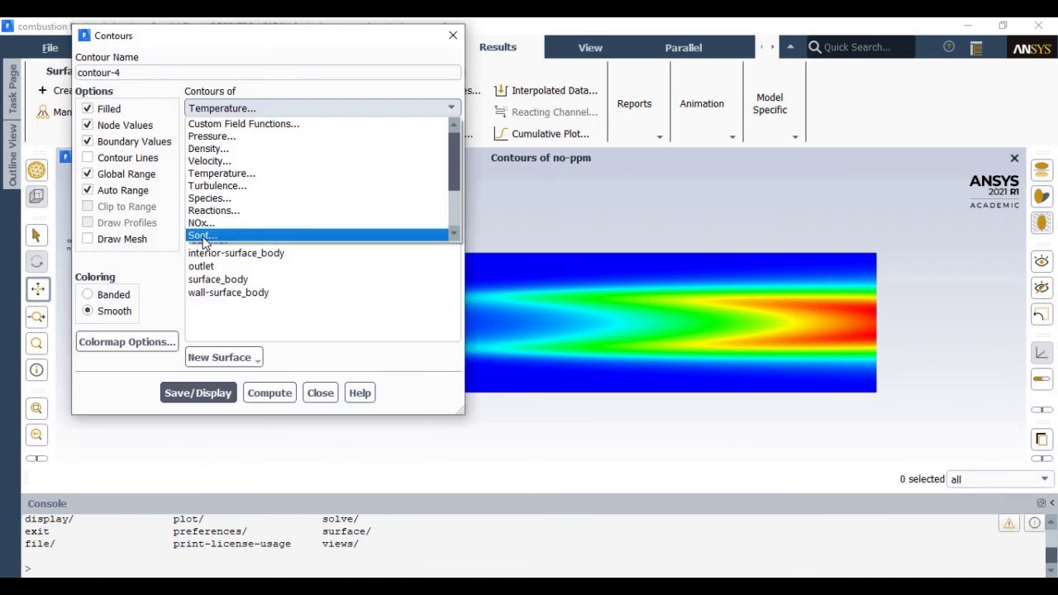
{"action": "left_click", "coordinate": [204, 237]}
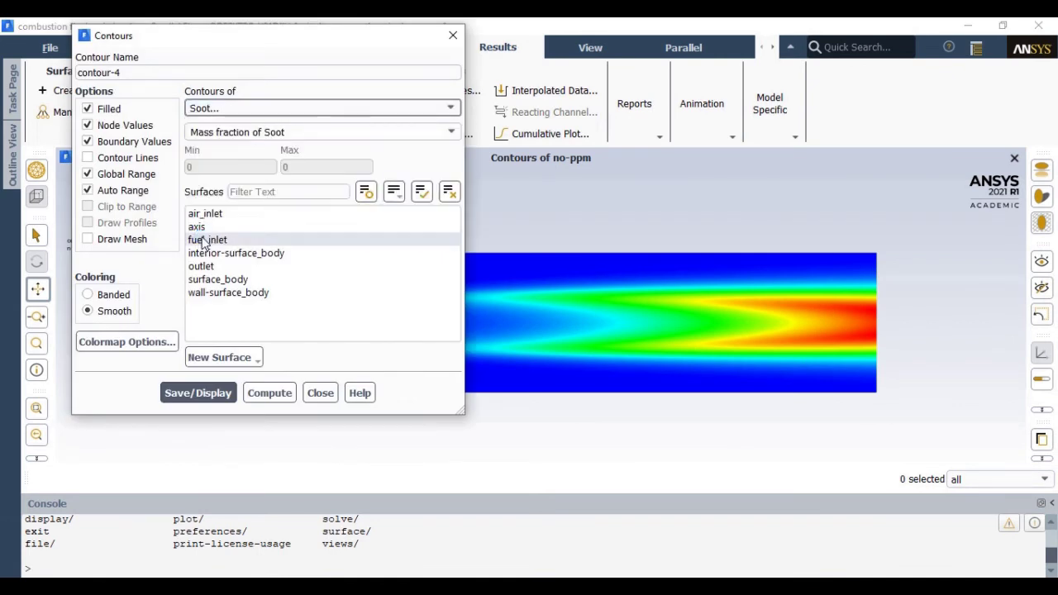
{"action": "left_click", "coordinate": [447, 134]}
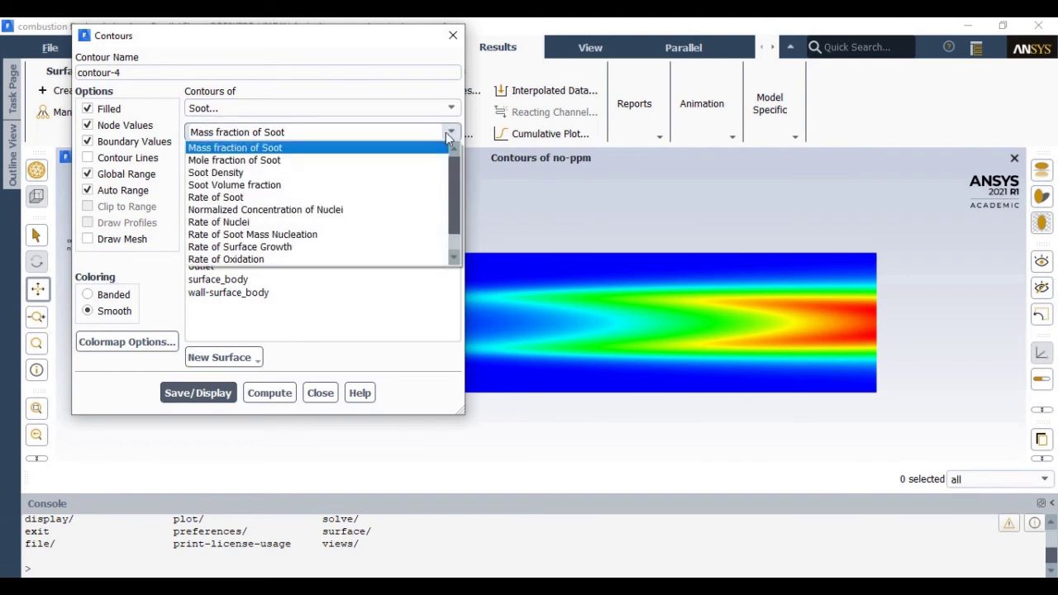
{"action": "left_click", "coordinate": [432, 172]}
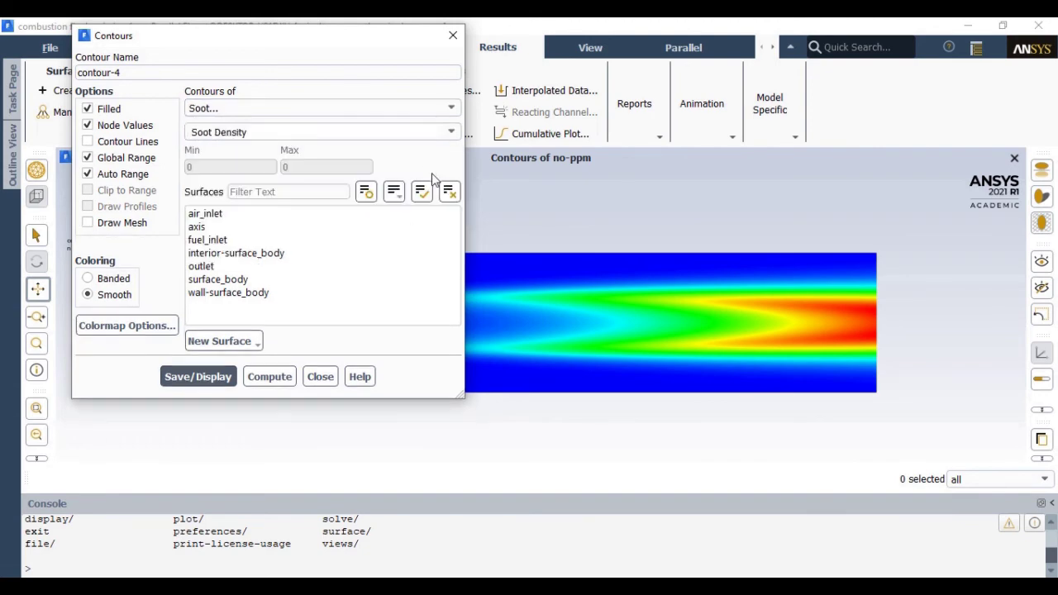
Apply the gray-reverse colormap to the soot density contour.
{"action": "left_click", "coordinate": [137, 328]}
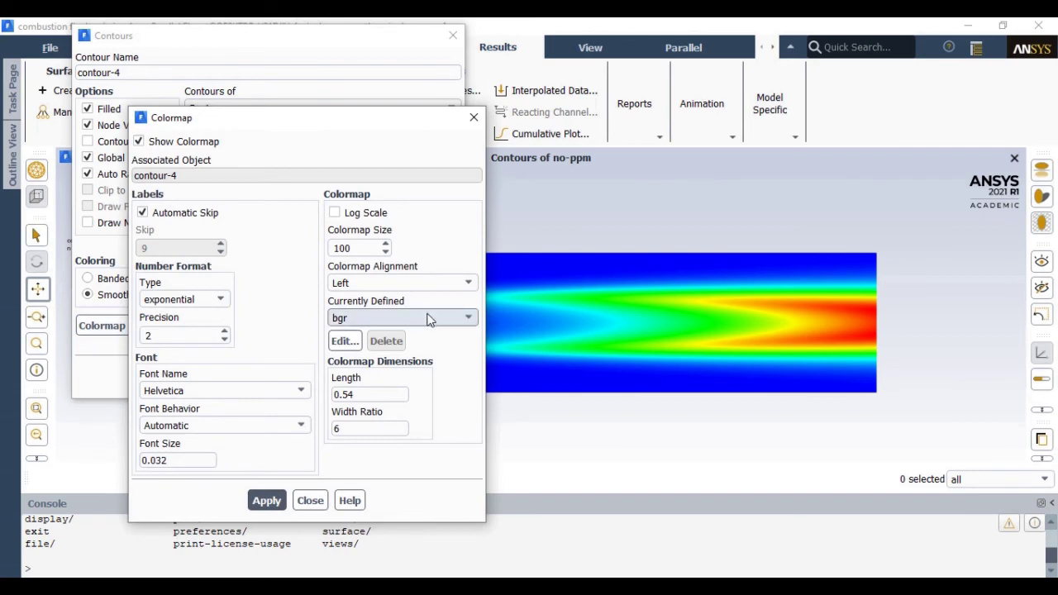
{"action": "left_click", "coordinate": [429, 320]}
{"action": "scroll", "coordinate": [467, 353], "scroll_direction": "up", "scroll_amount": 5}
{"action": "left_click_drag", "start_coordinate": [475, 364], "coordinate": [469, 390]}
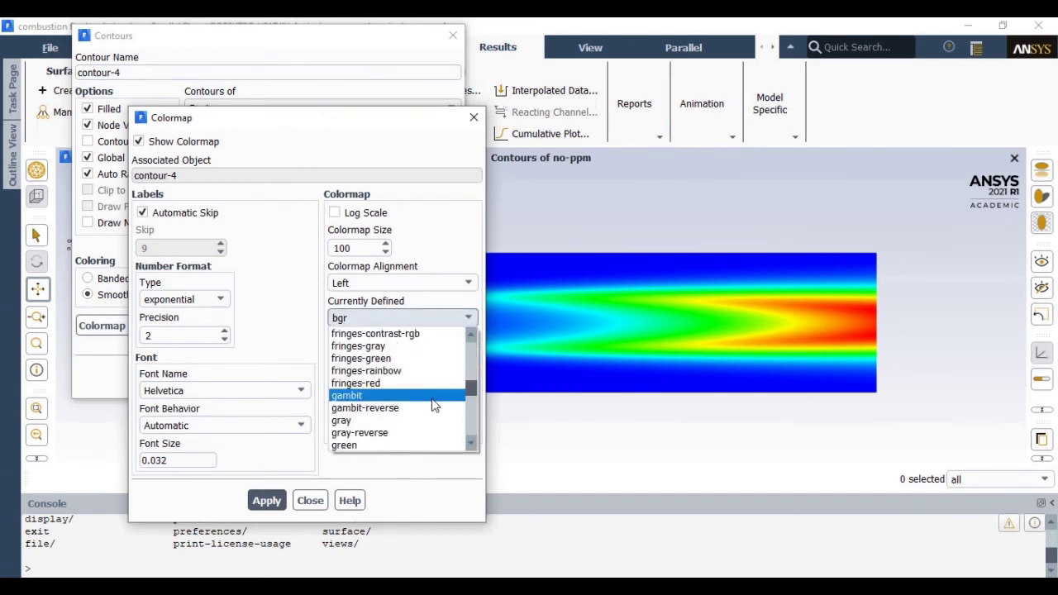
{"action": "left_click", "coordinate": [419, 442]}
{"action": "left_click", "coordinate": [266, 500]}
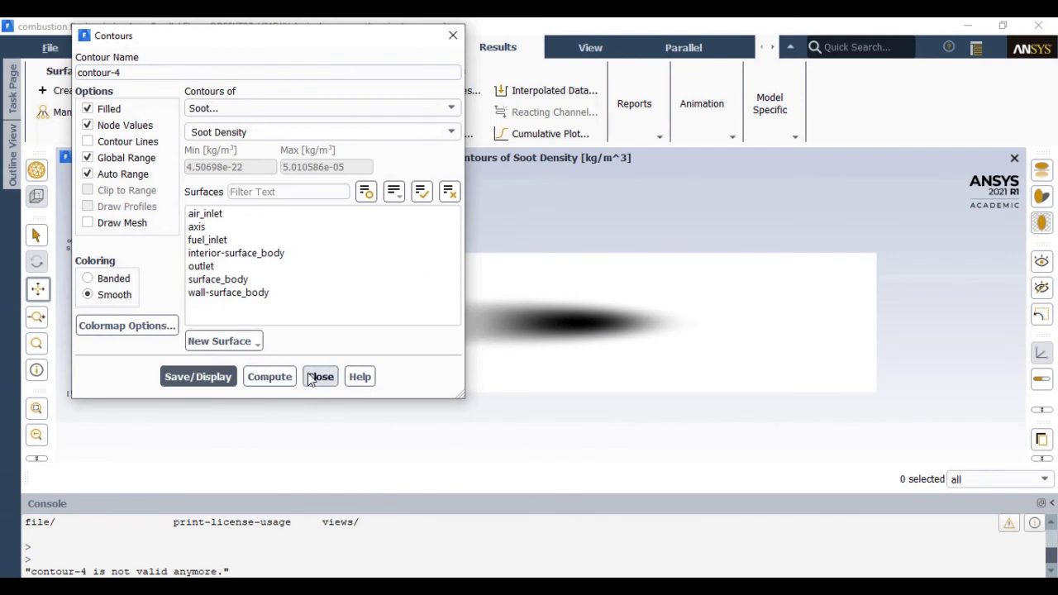
{"action": "left_click", "coordinate": [320, 377]}
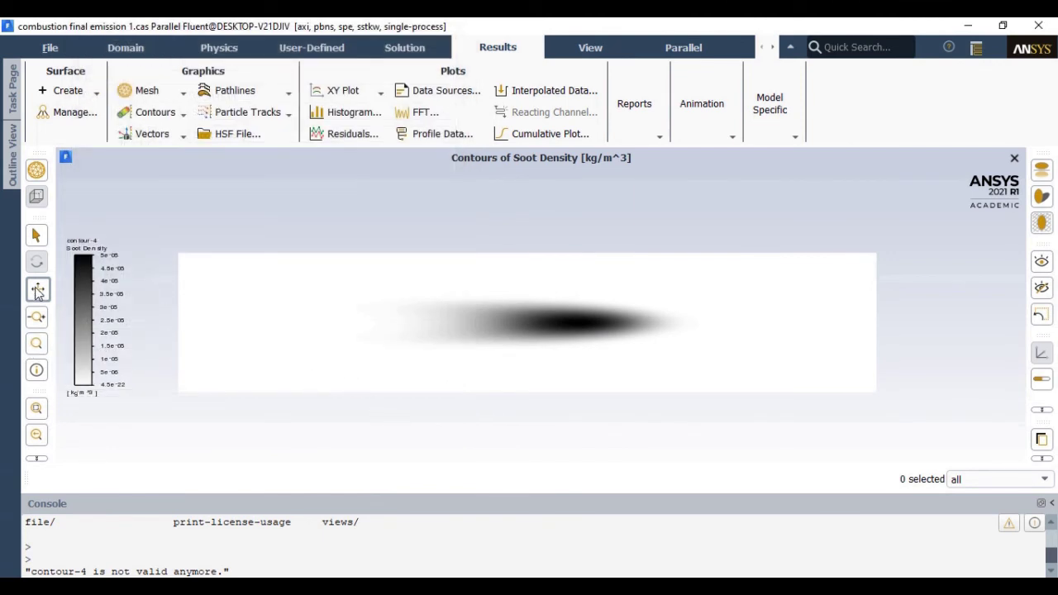
Create and display a new contour of the mole fraction of co2.
{"action": "left_click_drag", "start_coordinate": [324, 331], "coordinate": [257, 329]}
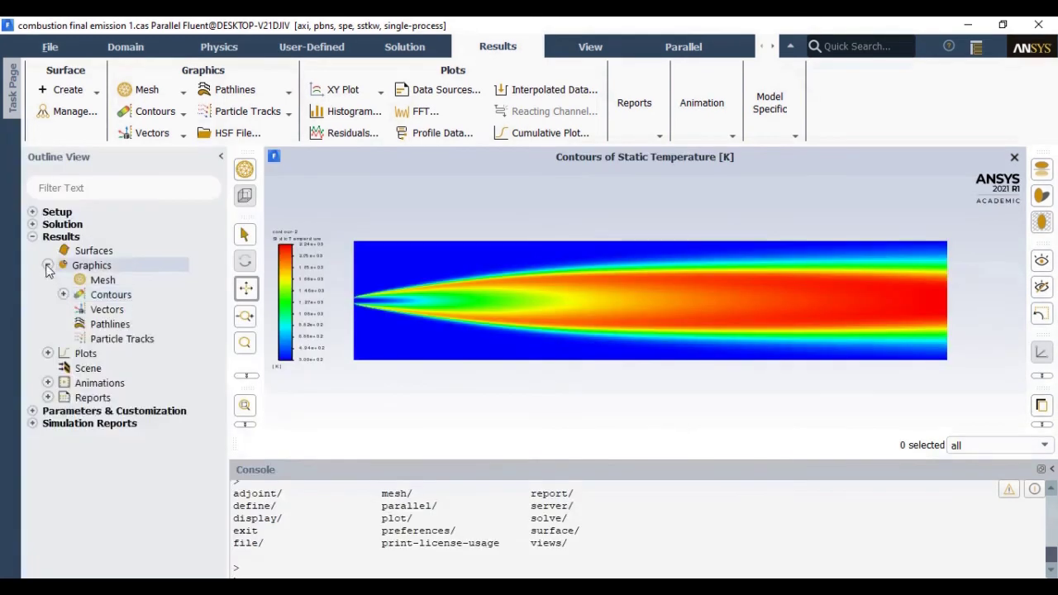
{"action": "left_click", "coordinate": [47, 262]}
{"action": "left_click", "coordinate": [33, 236]}
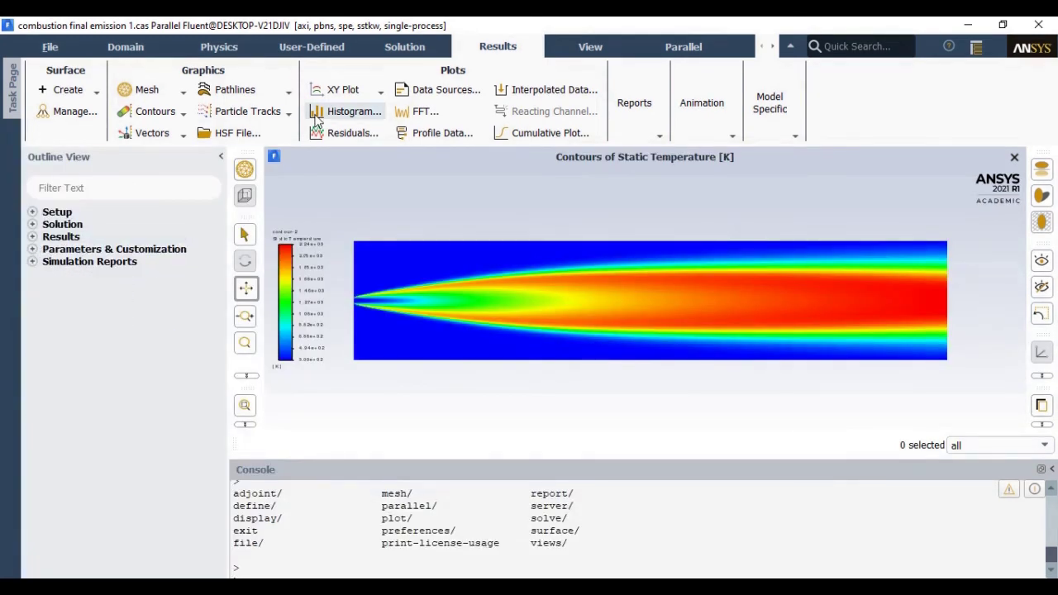
{"action": "left_click", "coordinate": [183, 116]}
{"action": "left_click", "coordinate": [157, 133]}
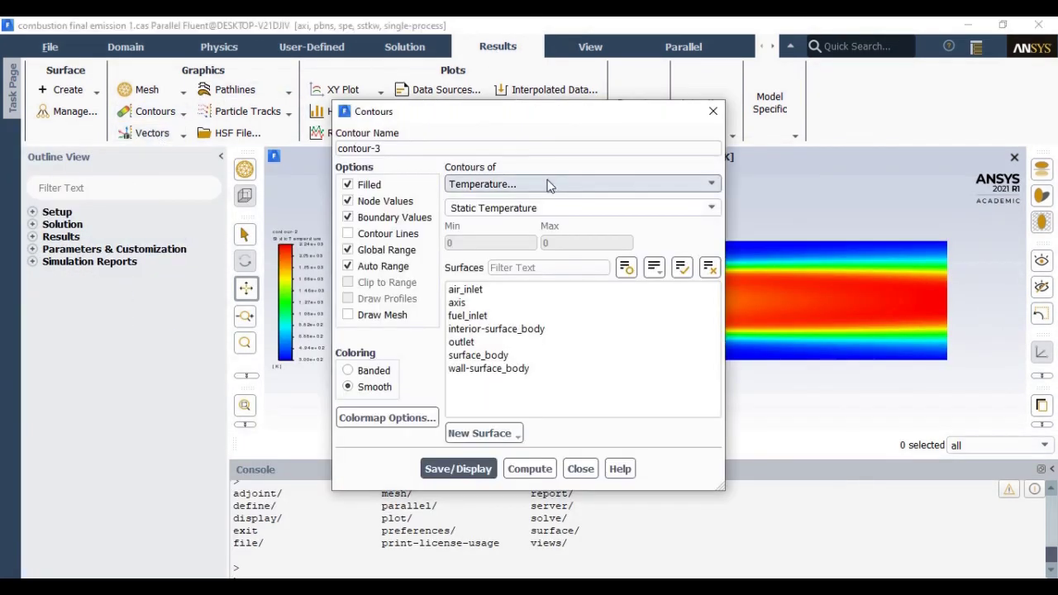
{"action": "left_click", "coordinate": [548, 185]}
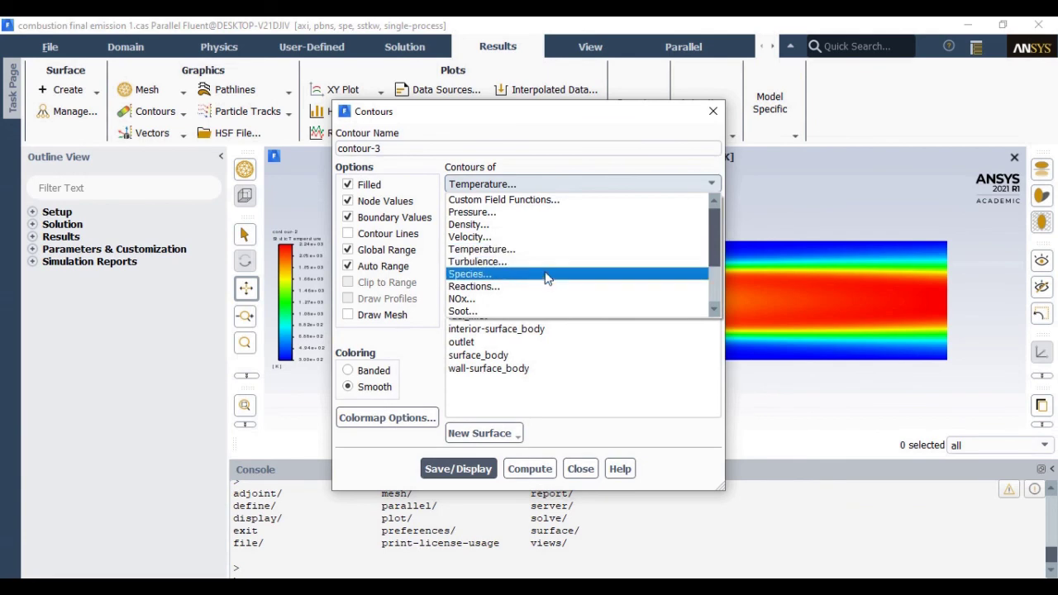
{"action": "left_click", "coordinate": [533, 280]}
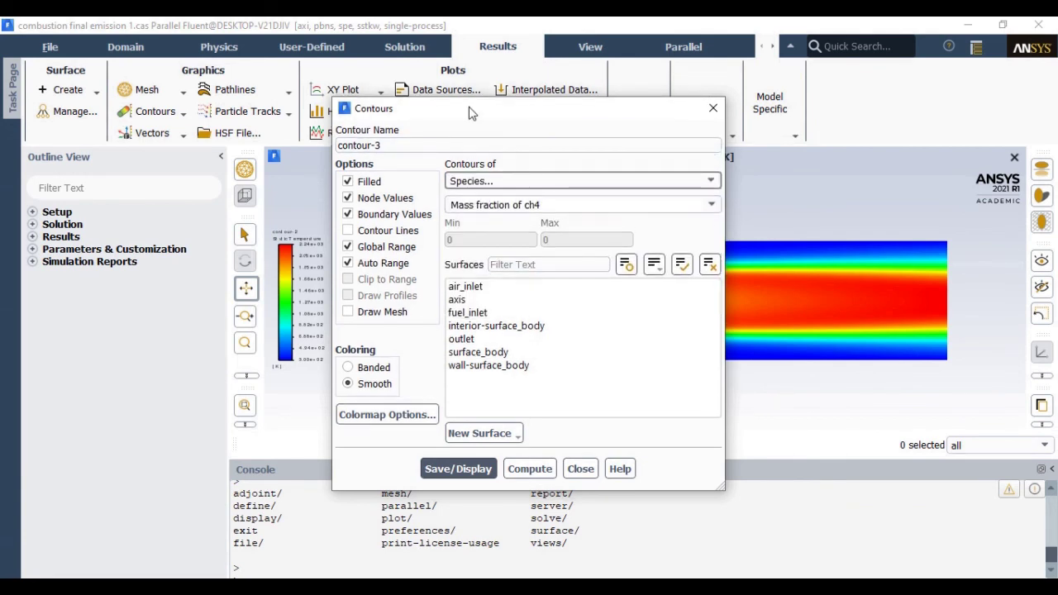
{"action": "left_click_drag", "start_coordinate": [472, 113], "coordinate": [129, 114]}
{"action": "left_click", "coordinate": [368, 206]}
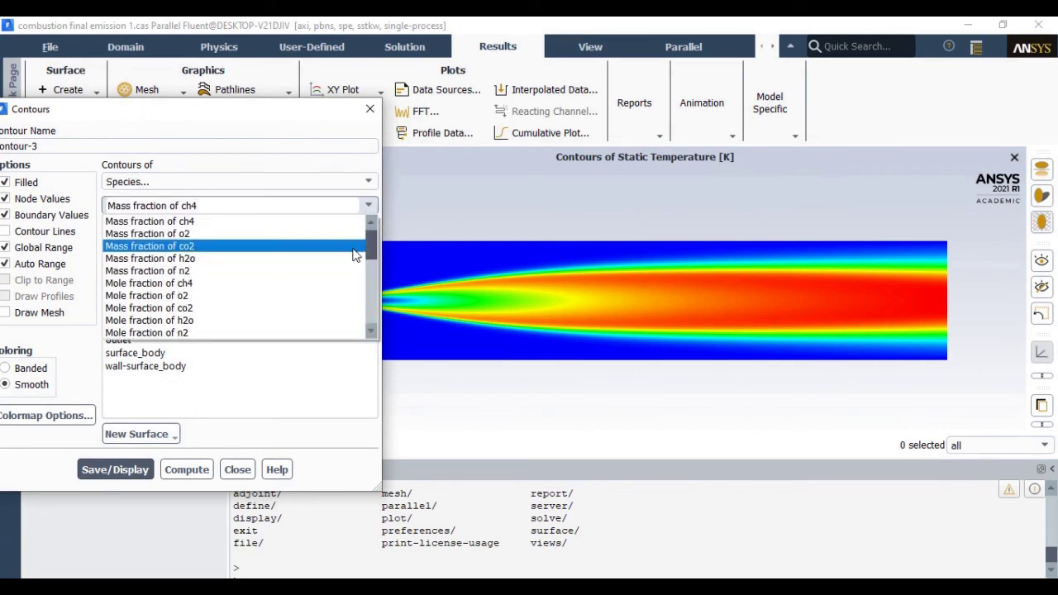
{"action": "left_click", "coordinate": [331, 312]}
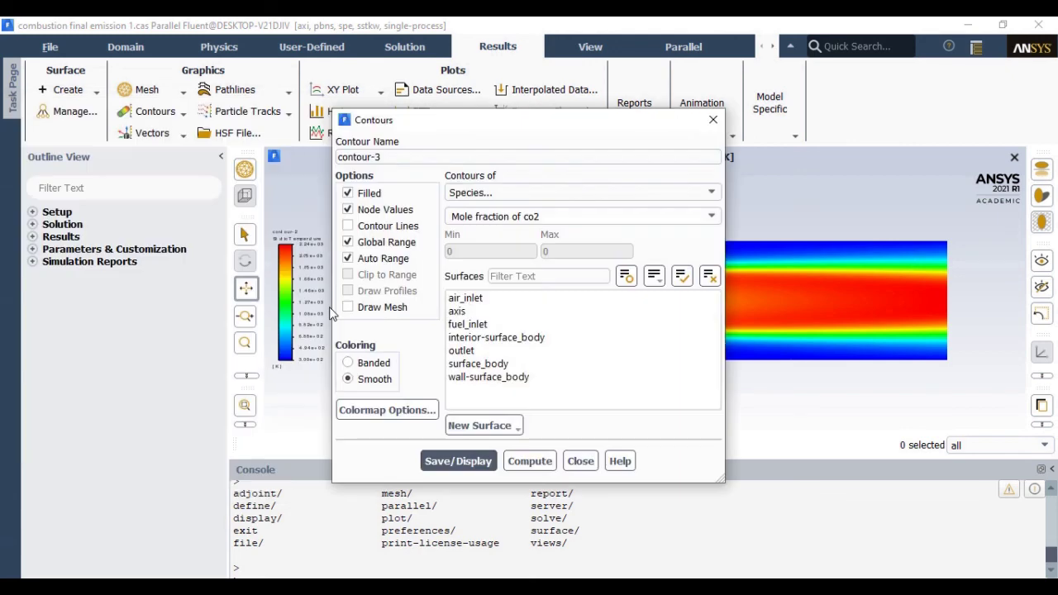
{"action": "left_click", "coordinate": [453, 463]}
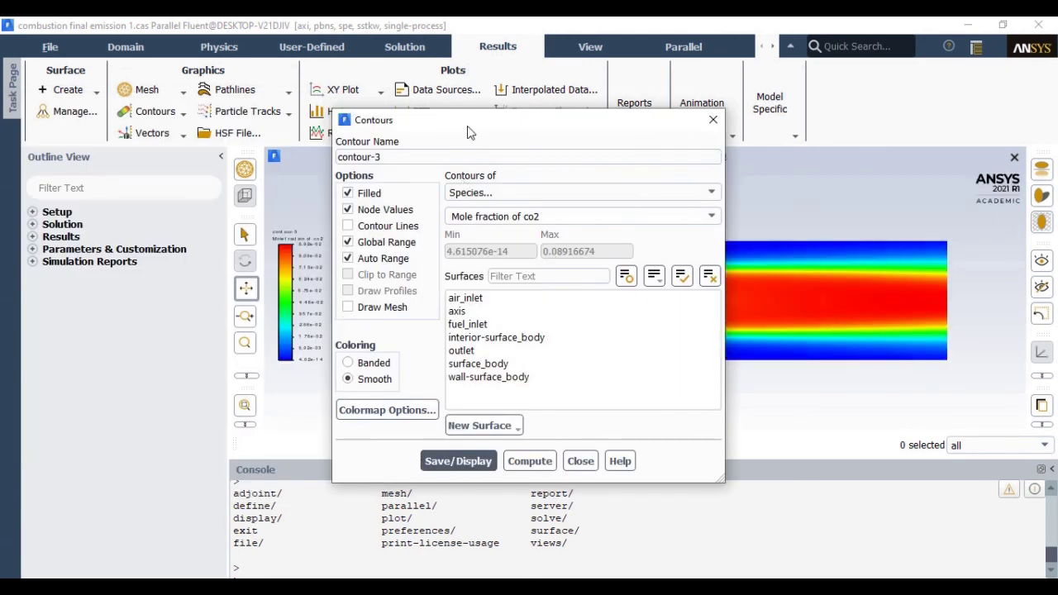
{"action": "left_click_drag", "start_coordinate": [469, 124], "coordinate": [122, 92]}
Apply the split-shaded-bgr colormap to the co2 contour.
{"action": "left_click", "coordinate": [41, 379]}
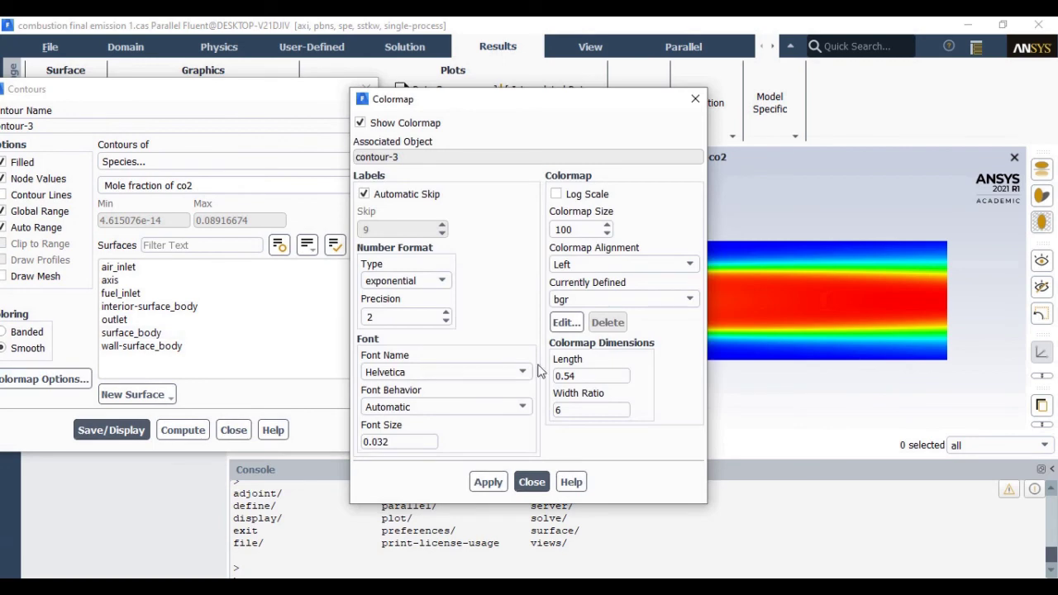
{"action": "left_click", "coordinate": [614, 299]}
{"action": "left_click_drag", "start_coordinate": [694, 329], "coordinate": [694, 429]}
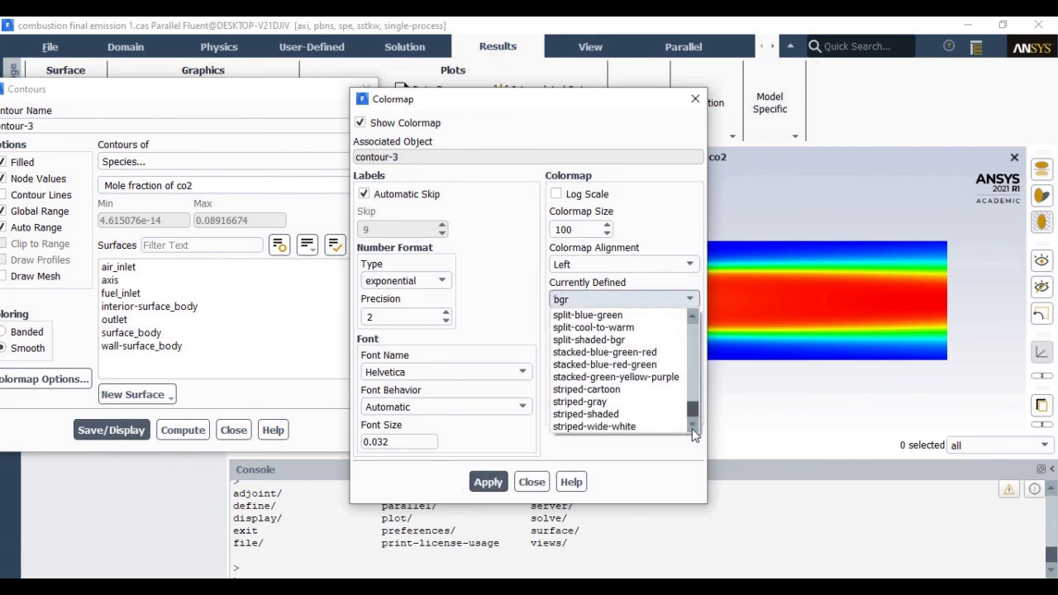
{"action": "left_click", "coordinate": [589, 340]}
{"action": "left_click", "coordinate": [488, 482]}
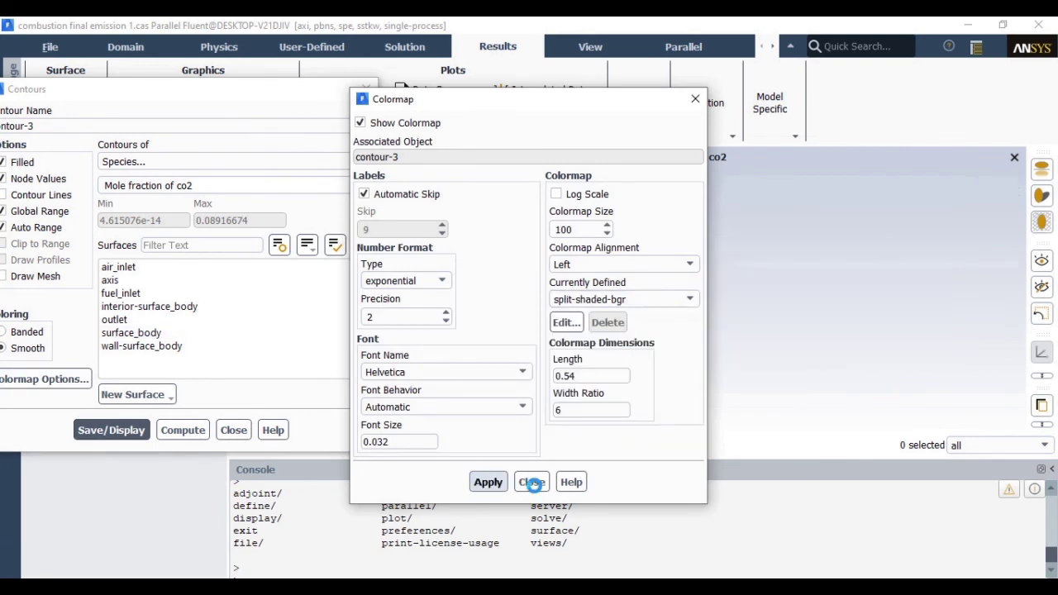
{"action": "left_click", "coordinate": [531, 482]}
{"action": "left_click", "coordinate": [234, 430]}
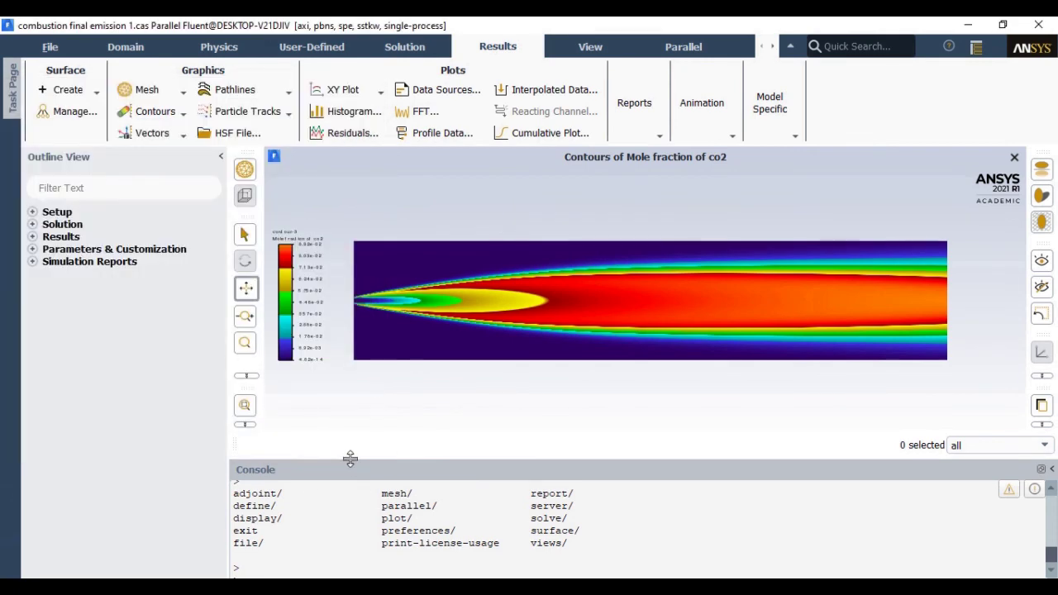
Shrink the console so the CO2 mole fraction contour fills a larger graphics area.
{"action": "left_click_drag", "start_coordinate": [350, 460], "coordinate": [358, 508]}
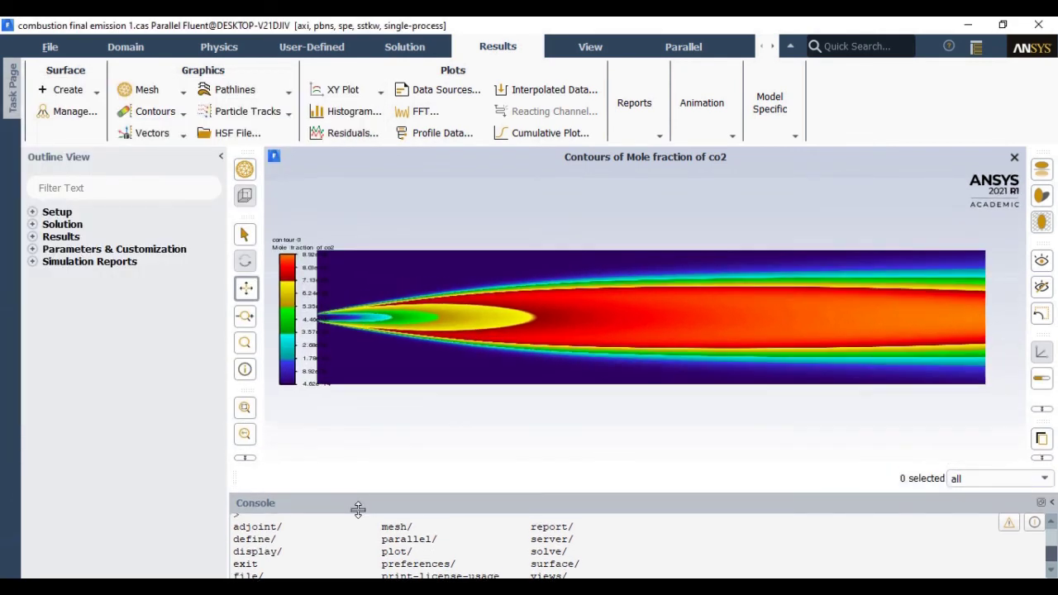